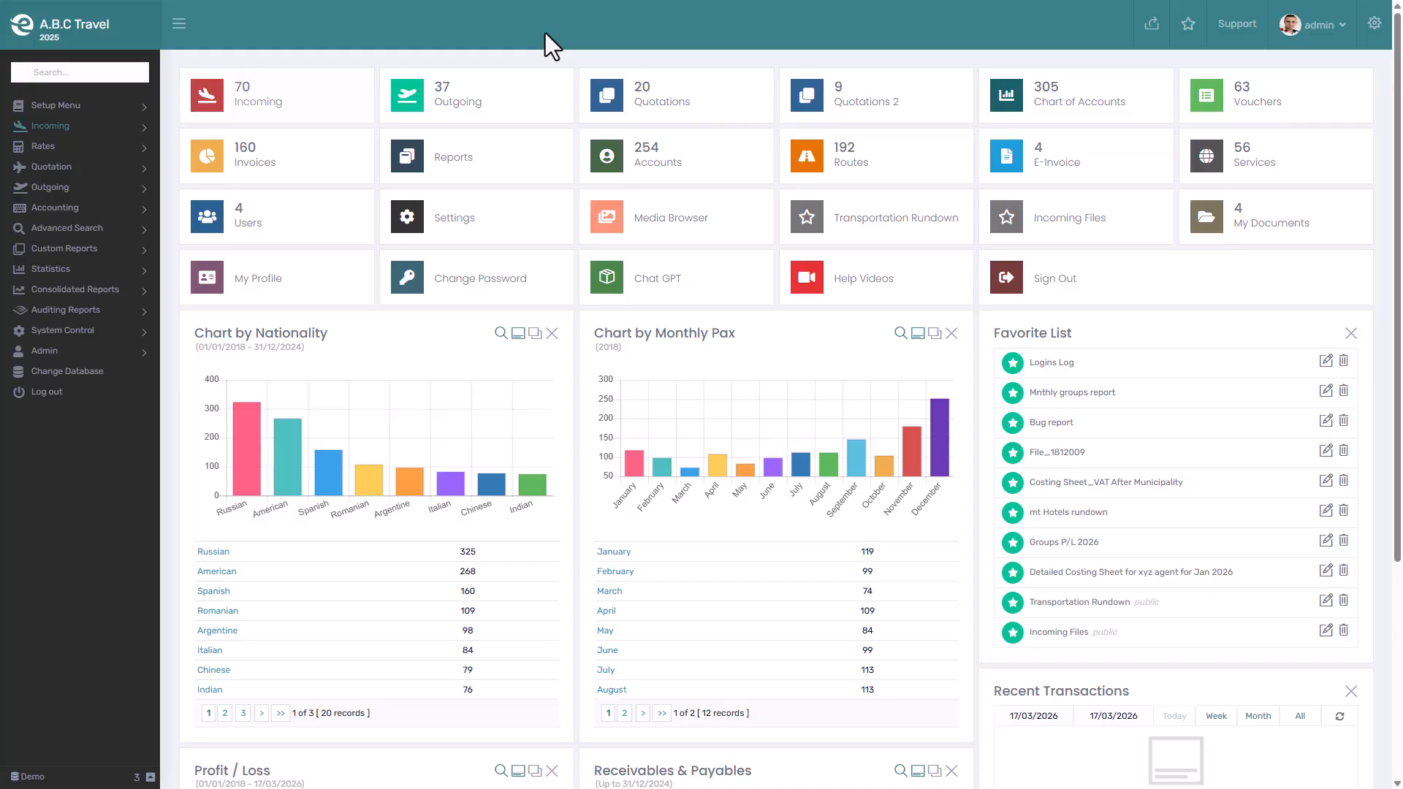
Open the restaurant contracts page within the rates section
{"action": "left_click", "coordinate": [44, 146]}
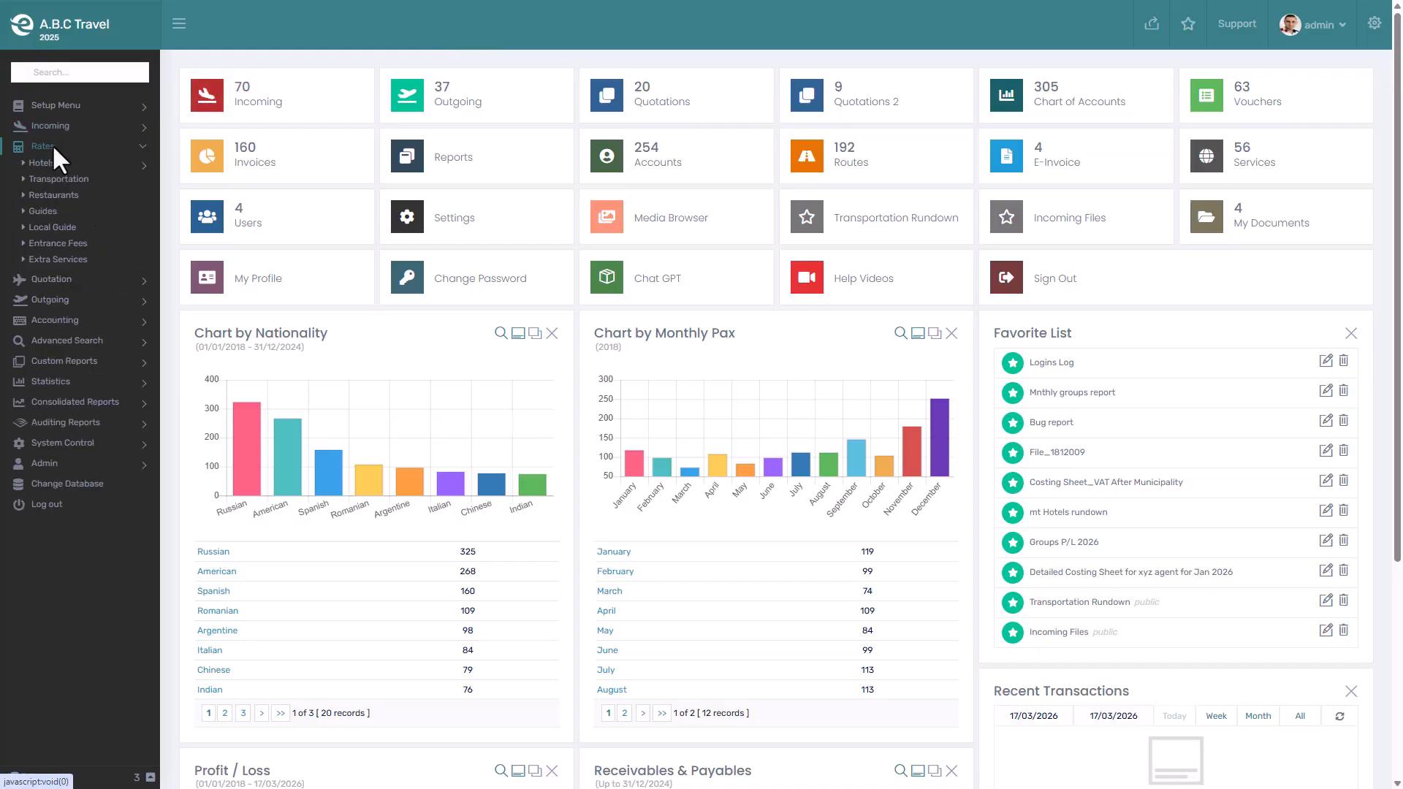
{"action": "left_click", "coordinate": [49, 192]}
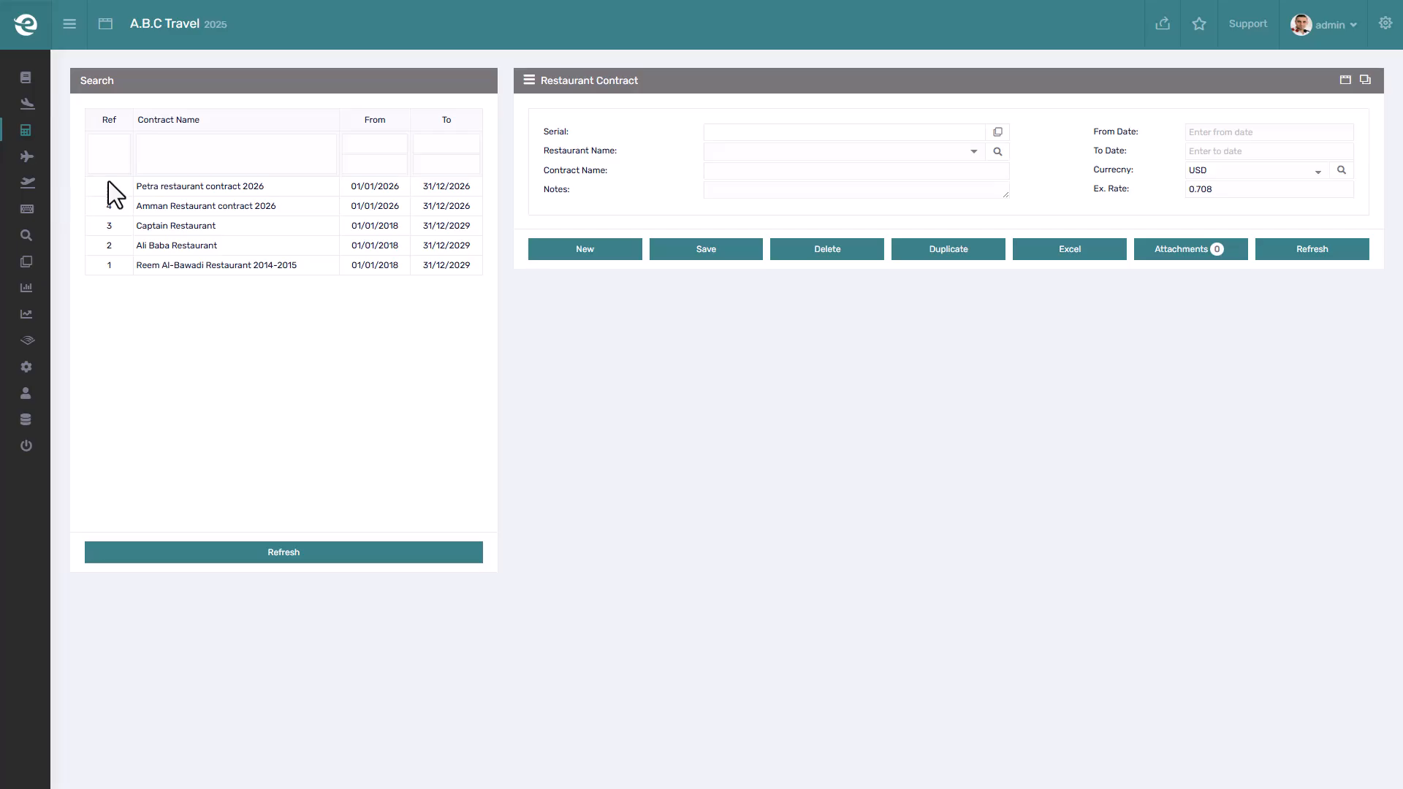
Examine the contract search filters and the restaurant name, contract name, date and currency fields of the contract form
{"action": "left_click", "coordinate": [238, 154]}
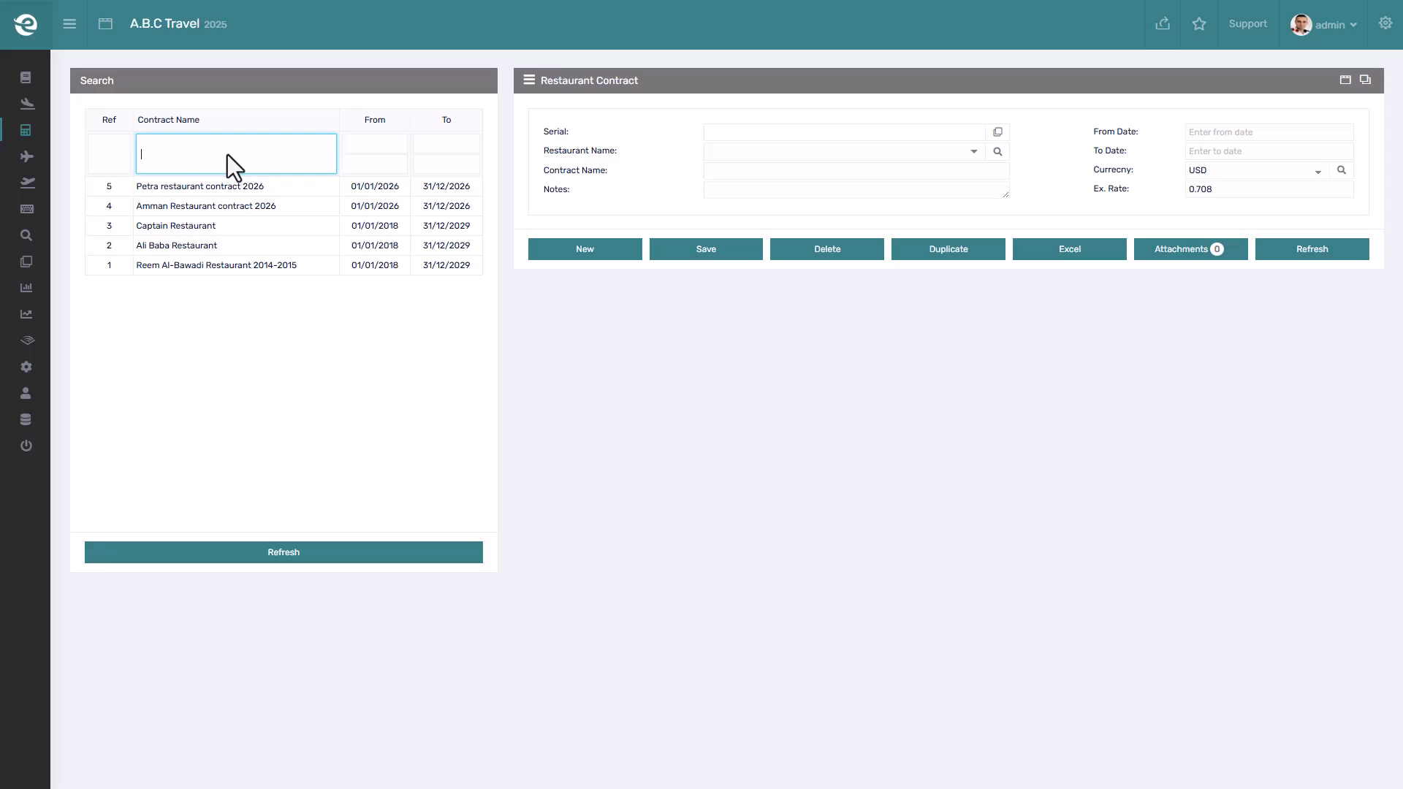
{"action": "left_click", "coordinate": [117, 155]}
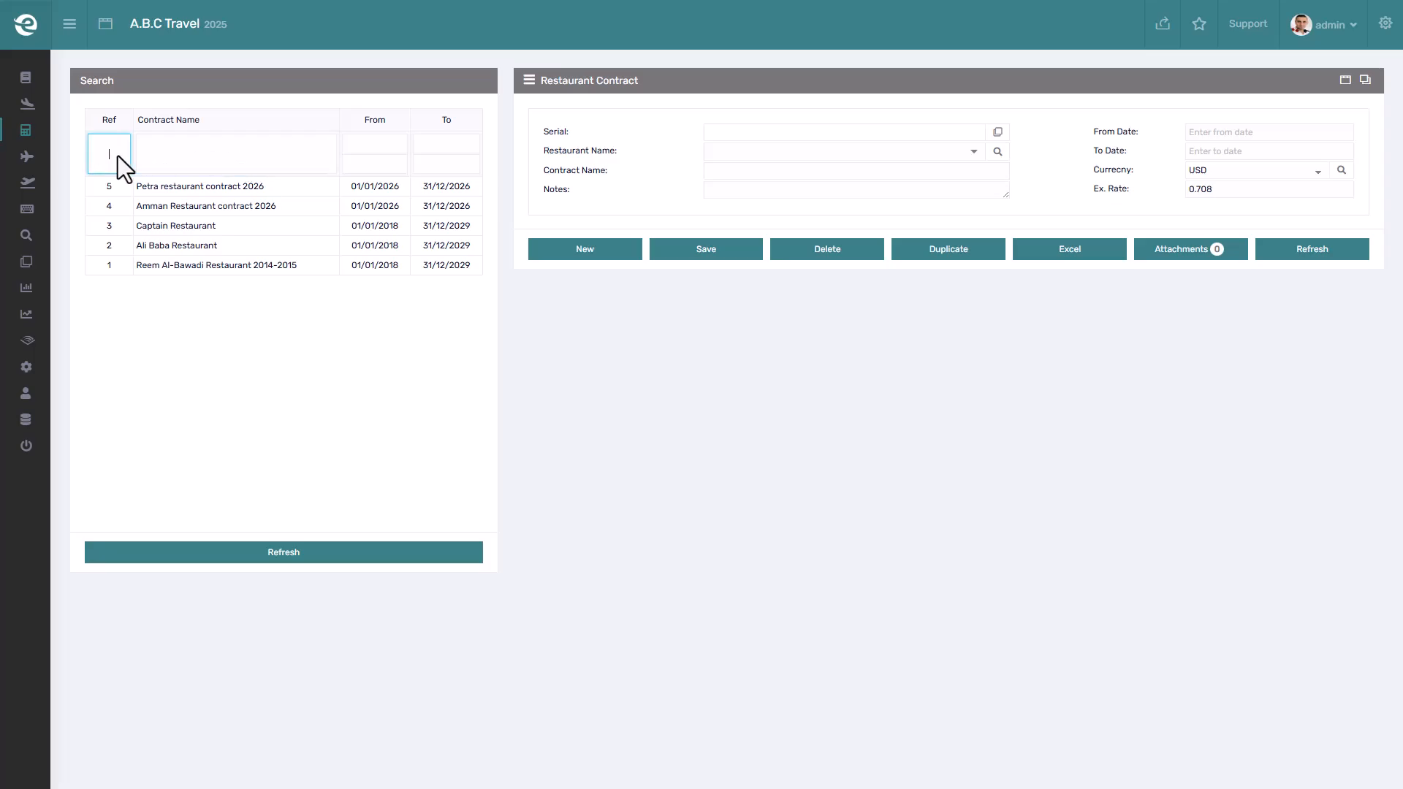
{"action": "left_click", "coordinate": [363, 144]}
{"action": "left_click", "coordinate": [446, 143]}
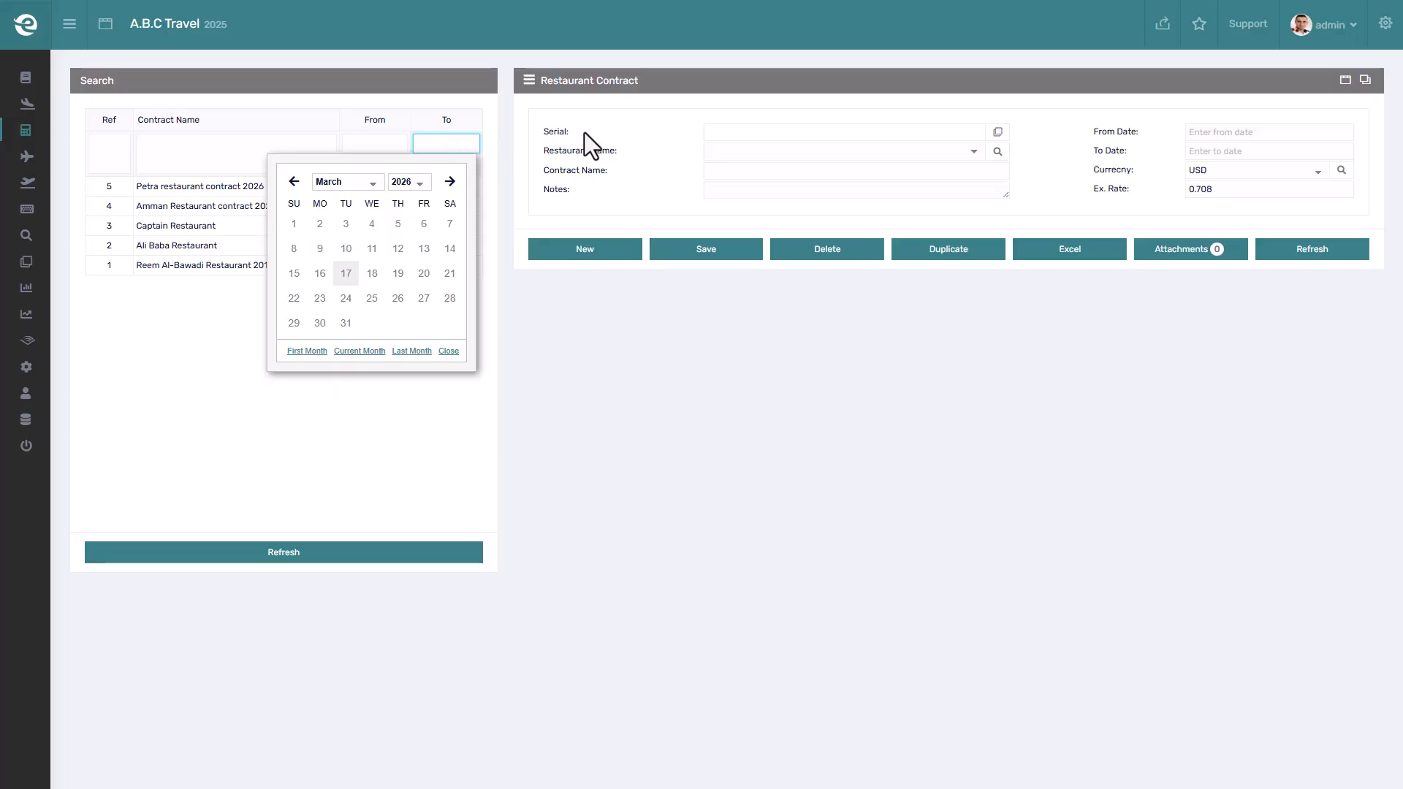
{"action": "left_click", "coordinate": [651, 127]}
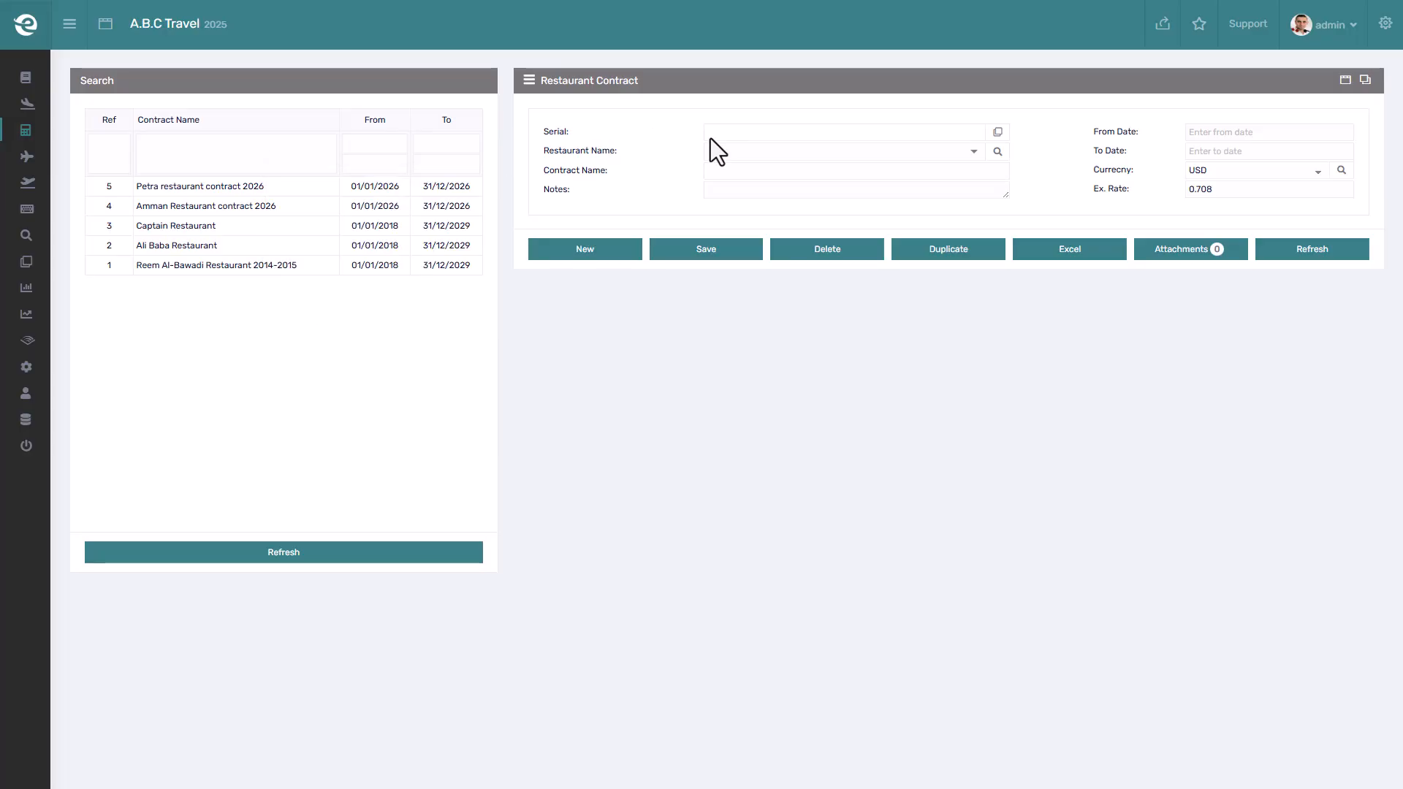
{"action": "left_click", "coordinate": [731, 151]}
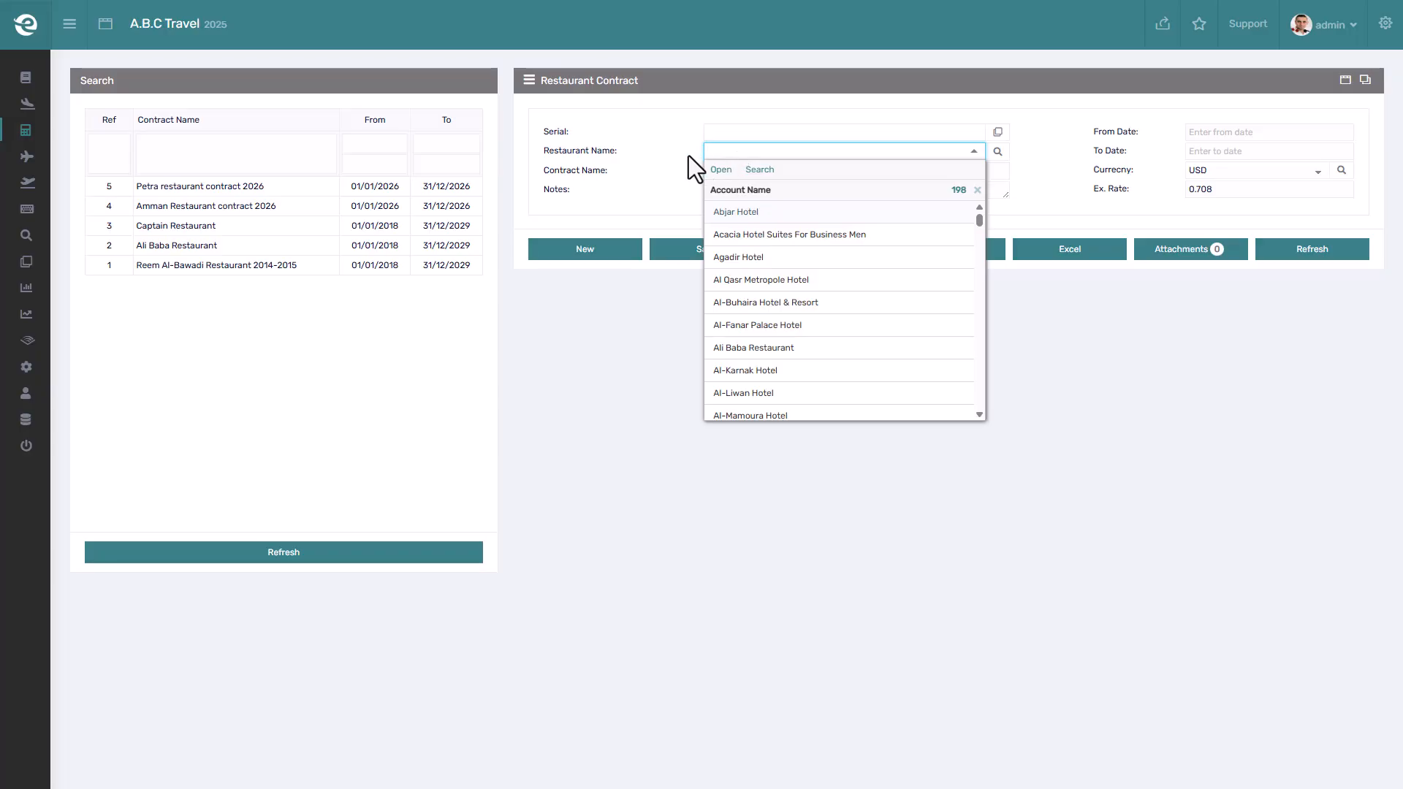
{"action": "left_click", "coordinate": [688, 157]}
{"action": "left_click", "coordinate": [728, 169]}
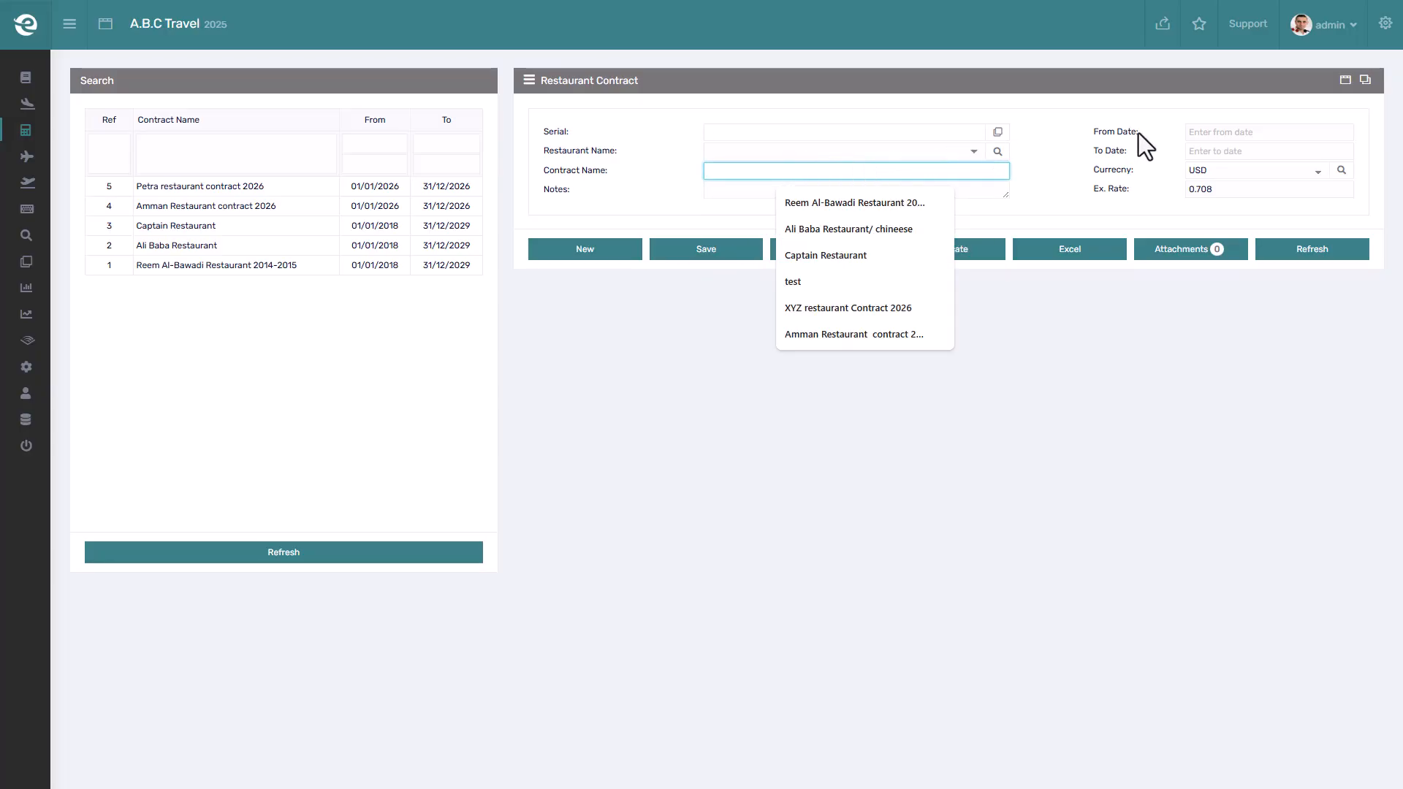
{"action": "left_click", "coordinate": [1197, 130]}
{"action": "left_click", "coordinate": [1309, 172]}
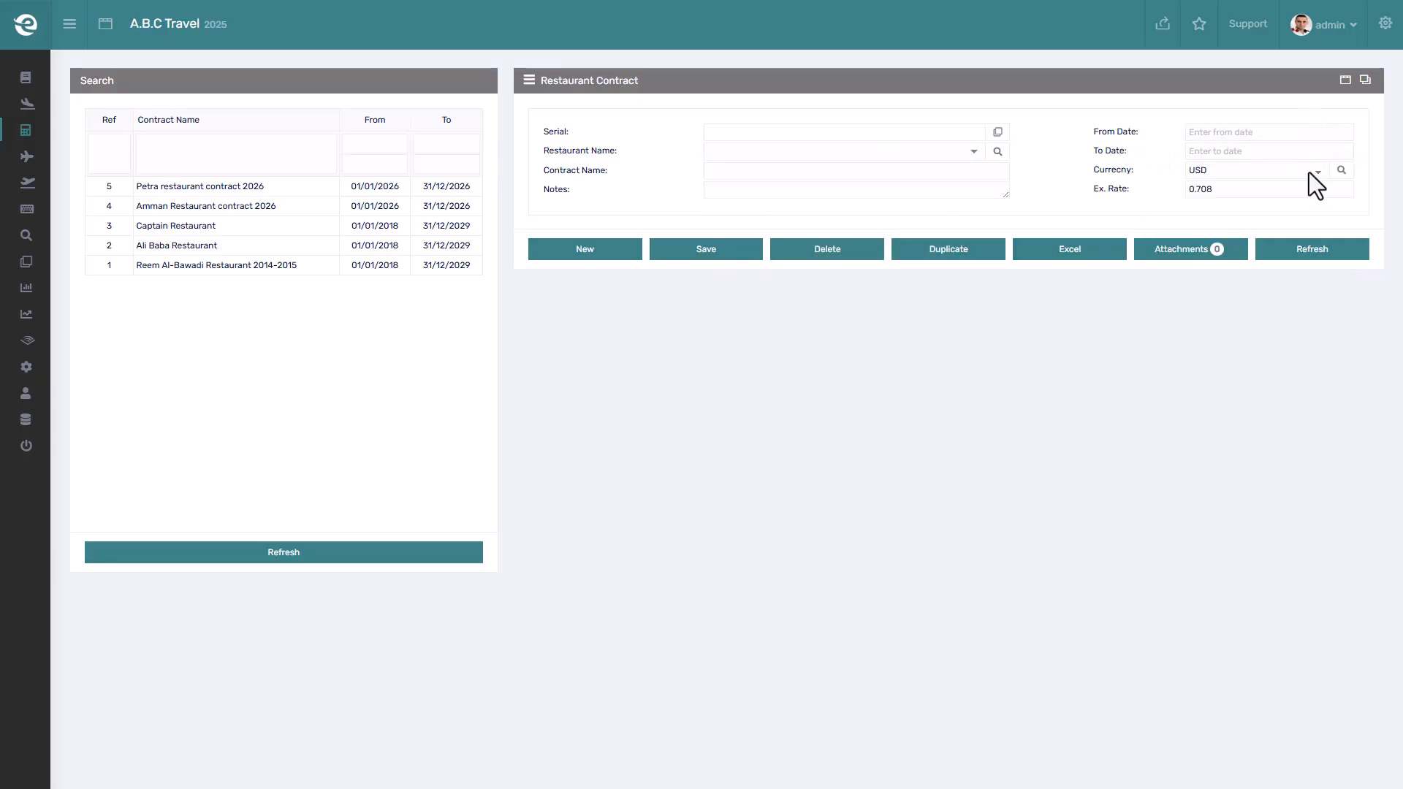
{"action": "left_click", "coordinate": [1310, 176]}
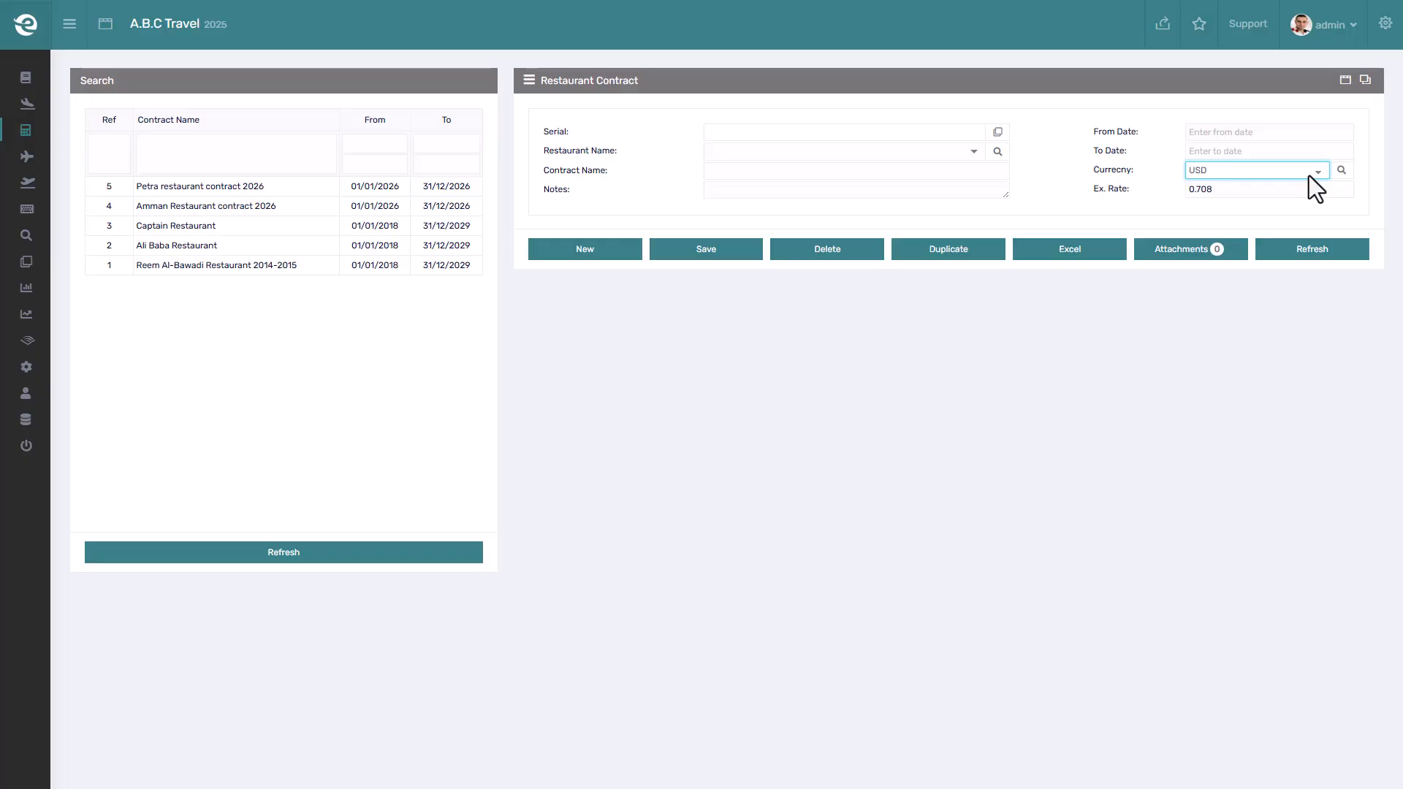
Consult the Google Sheets contract, then start a restaurant contract for Jordan restaurant and name it Jordan restaurant 2026
{"action": "key", "text": "ctrl+Tab"}
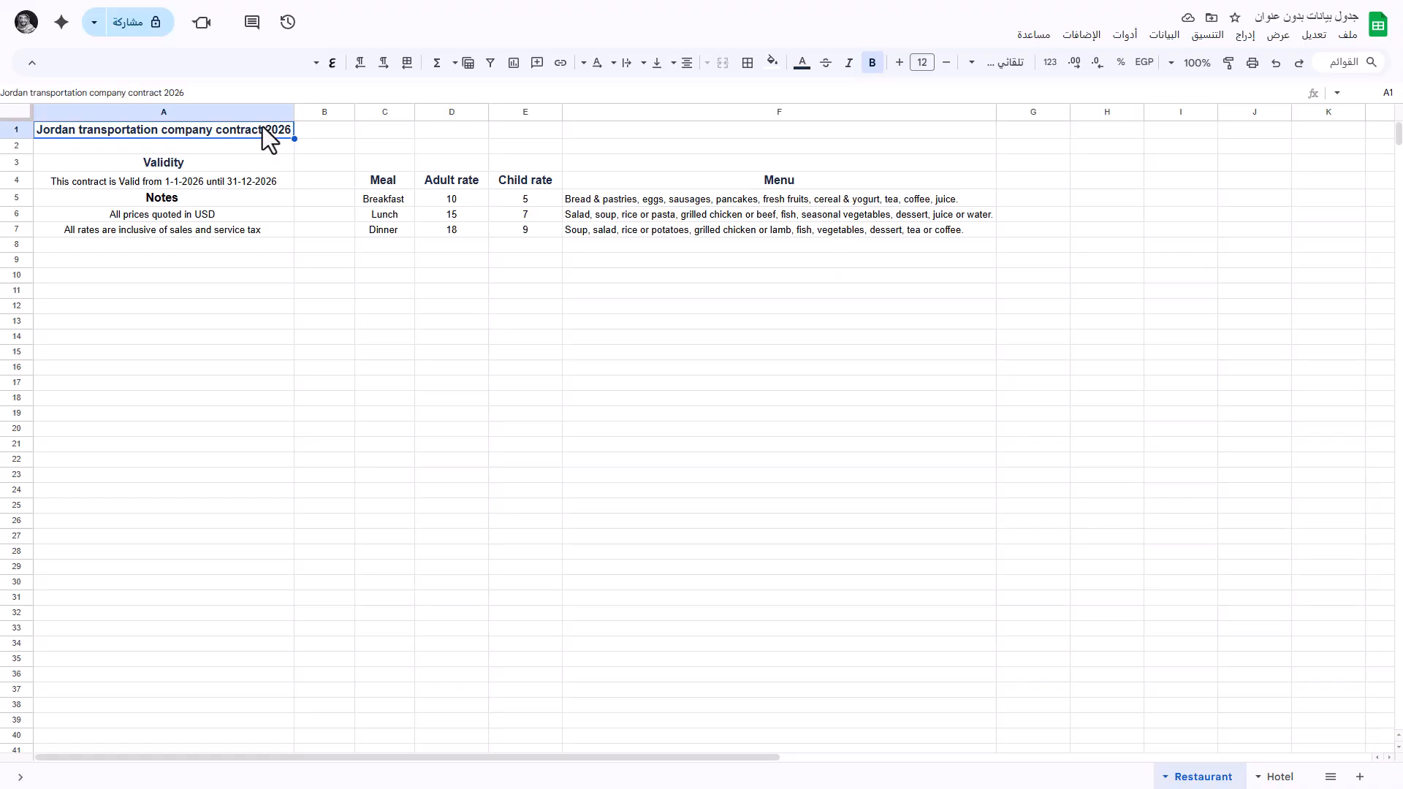
{"action": "key", "text": "ctrl+Tab"}
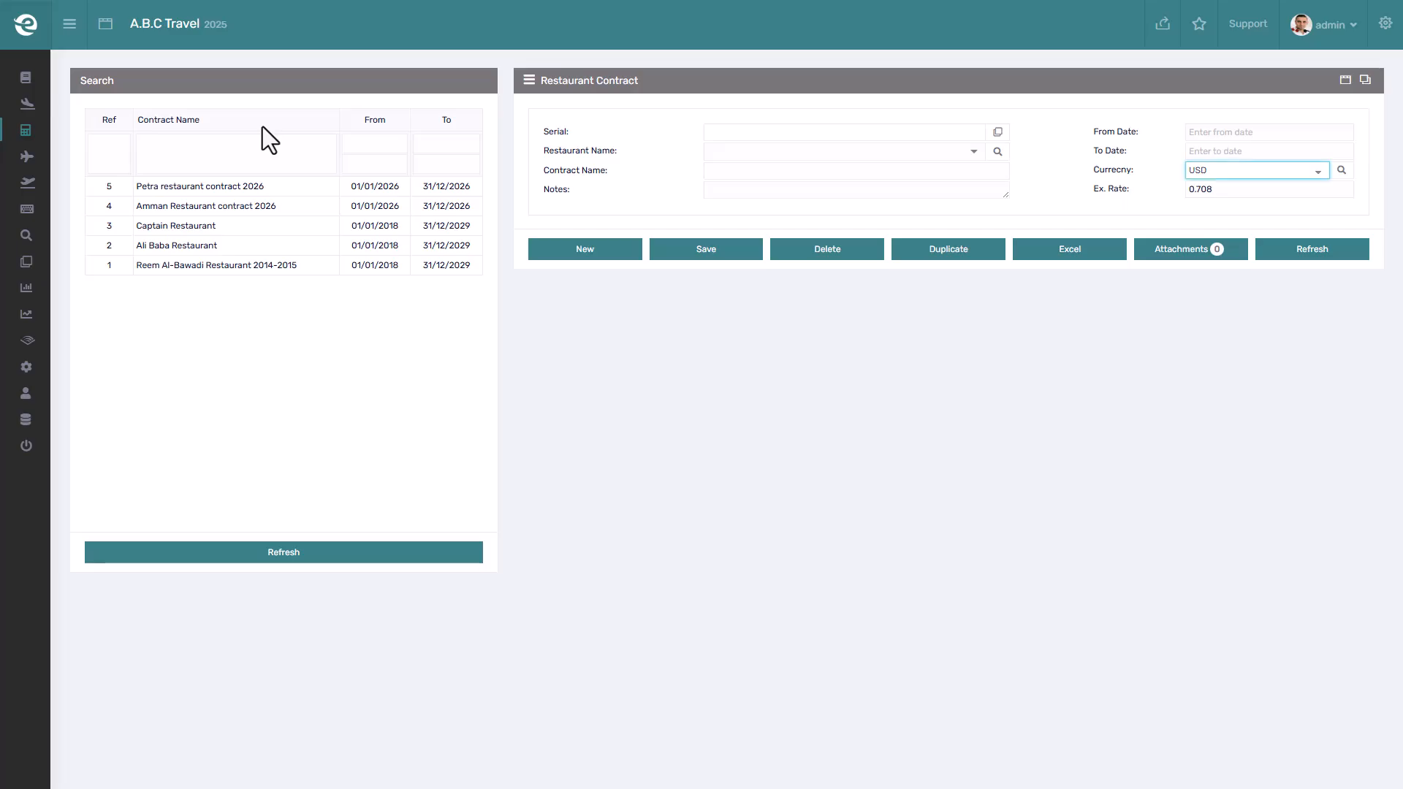
{"action": "left_click", "coordinate": [589, 251]}
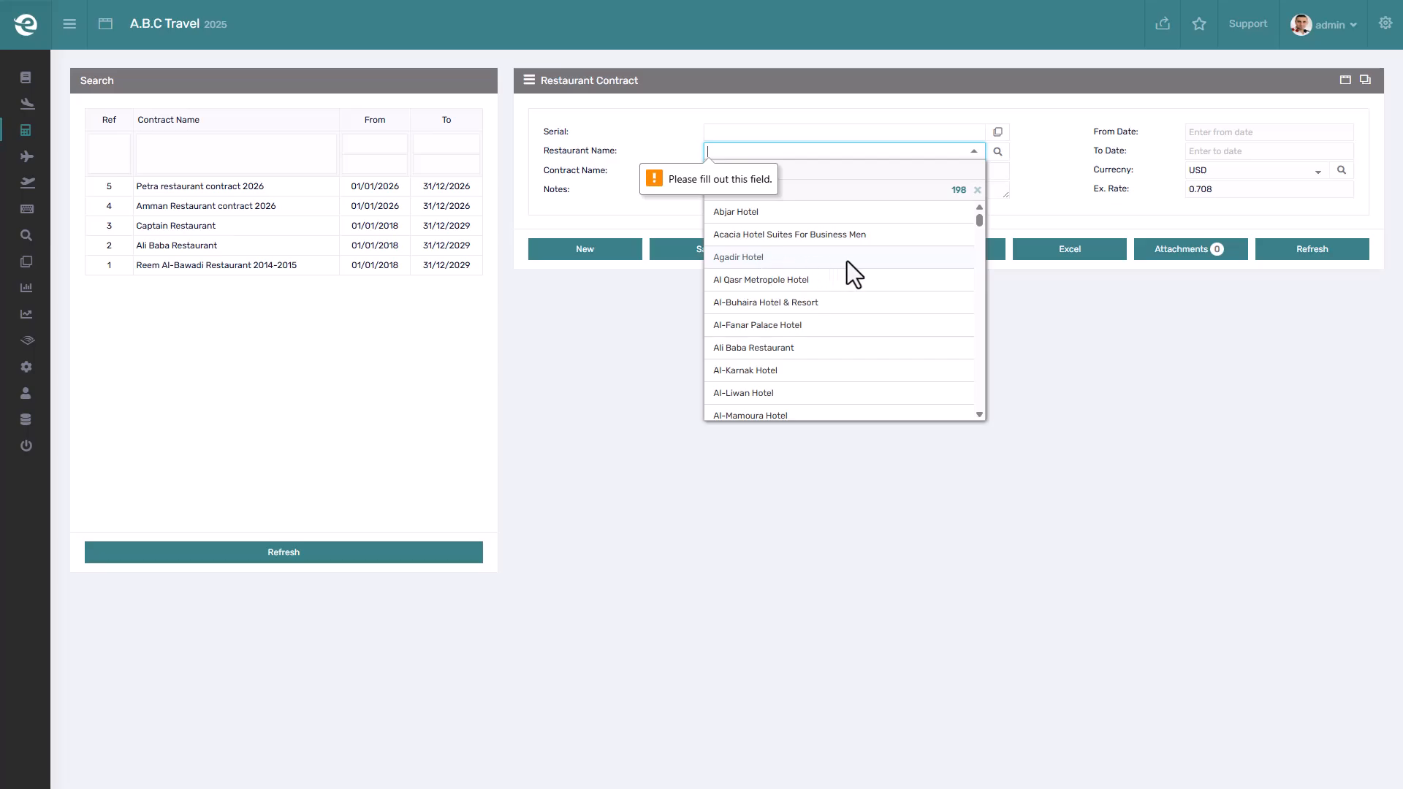
{"action": "scroll", "coordinate": [848, 261], "scroll_direction": "down", "scroll_amount": 5}
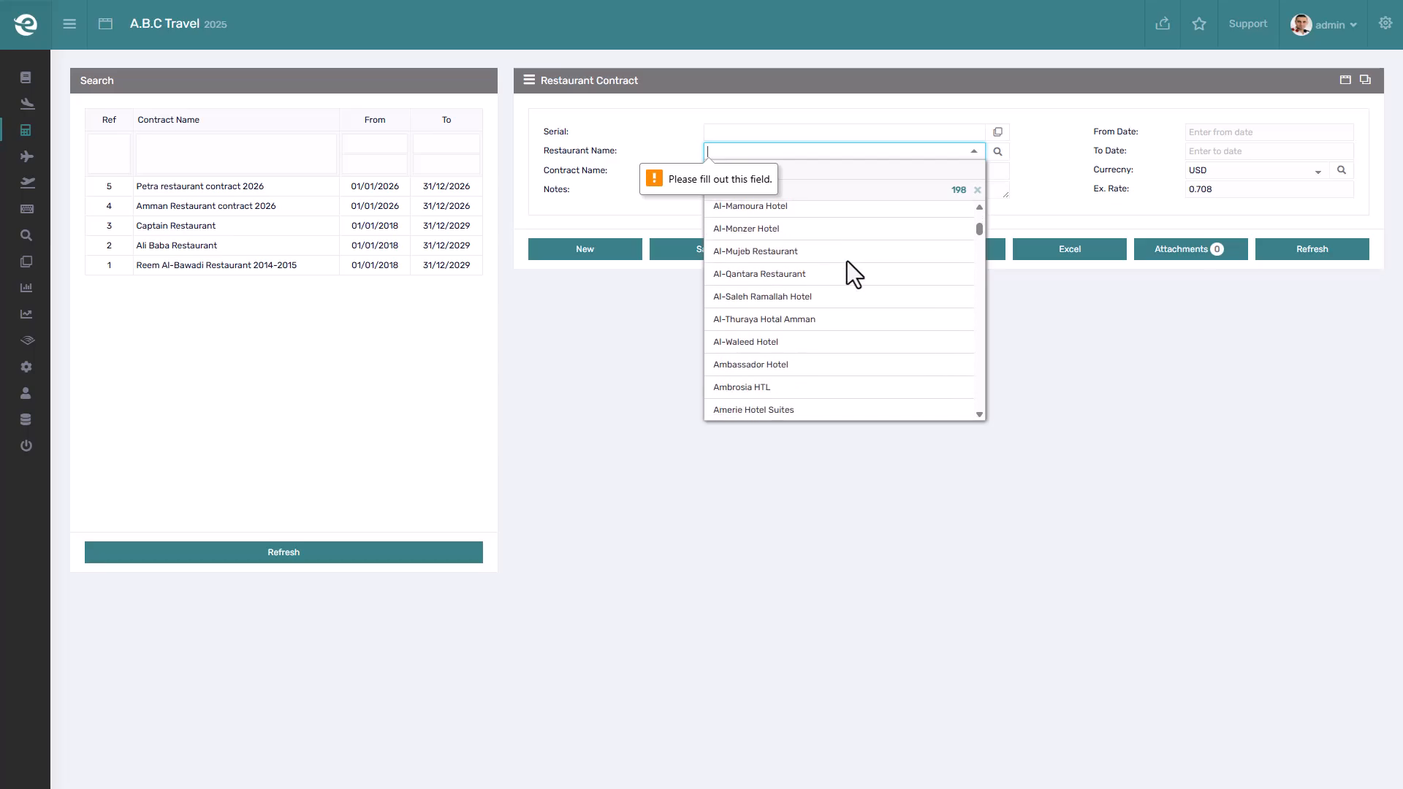
{"action": "scroll", "coordinate": [848, 261], "scroll_direction": "down", "scroll_amount": 4}
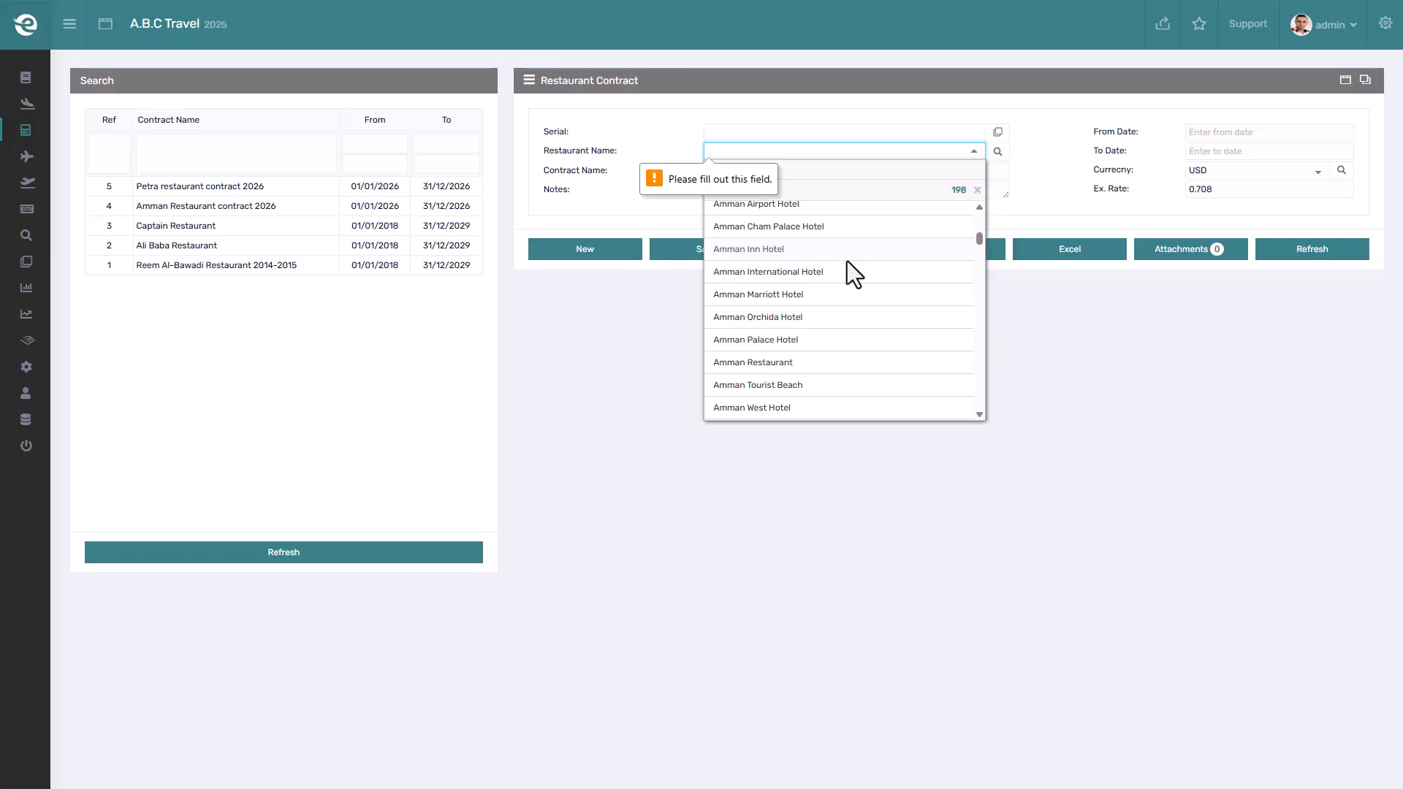
{"action": "type", "text": "jo"}
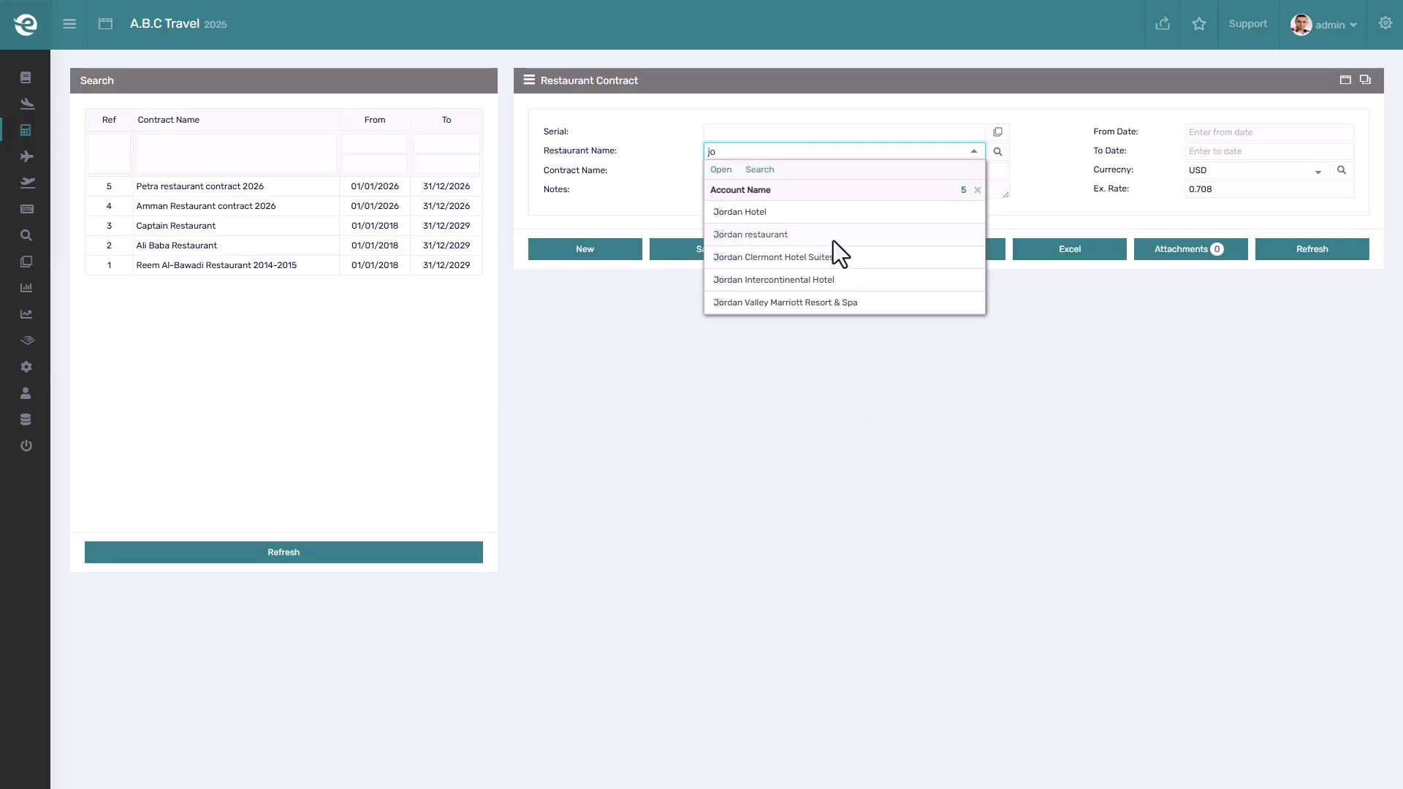
{"action": "left_click", "coordinate": [833, 241]}
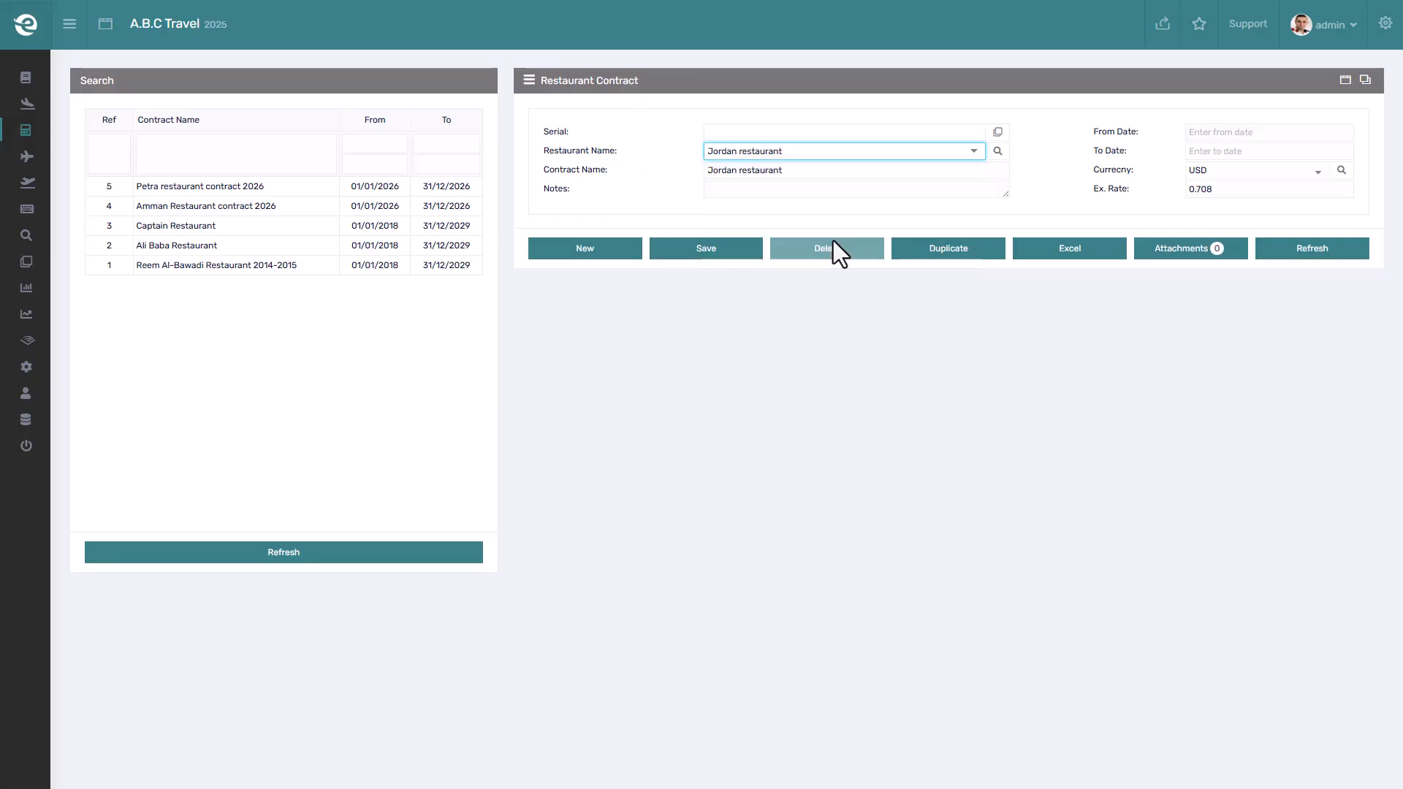
{"action": "left_click", "coordinate": [817, 172]}
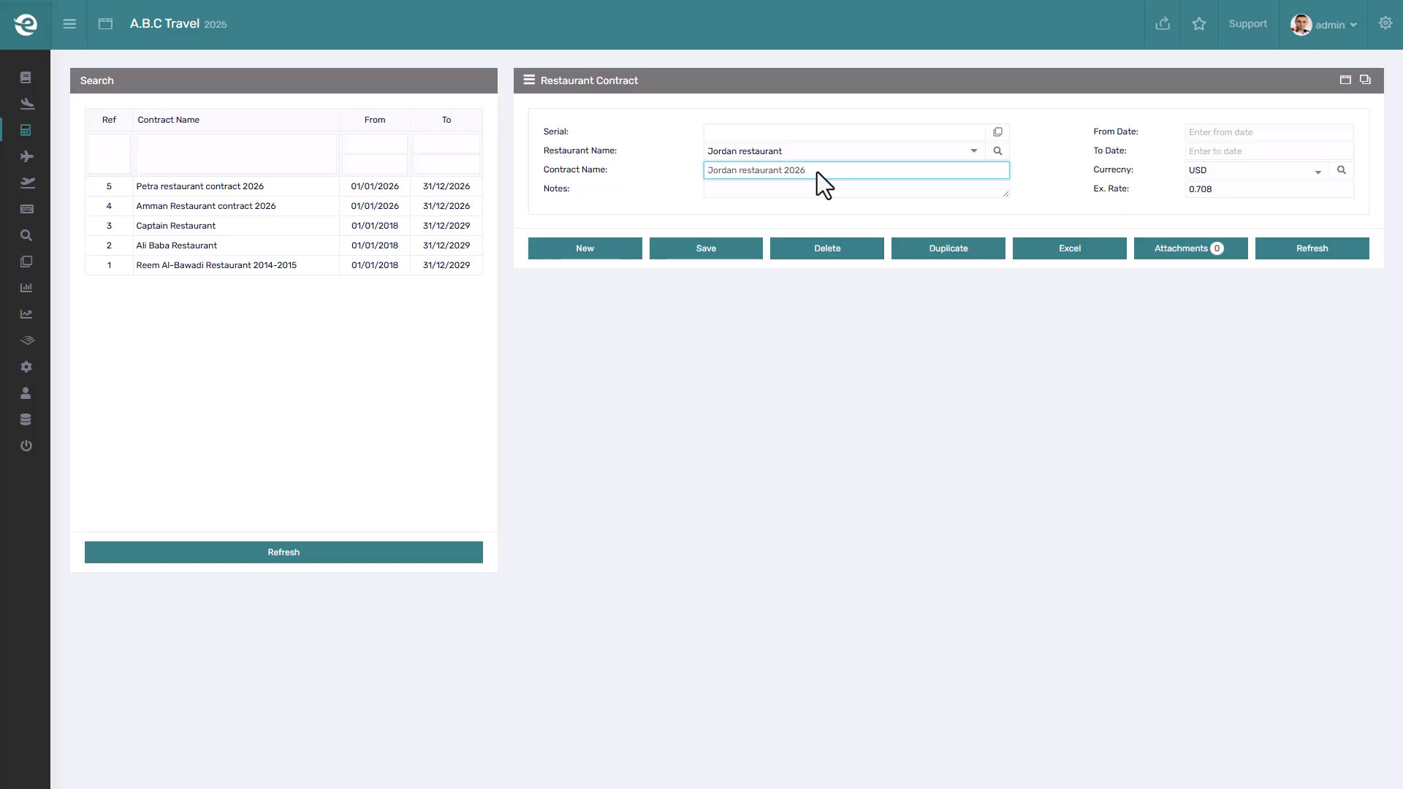
Check the validity period in the spreadsheet and set the contract dates from 01/01/2026 to 31/12/2026
{"action": "key", "text": "ctrl+Tab"}
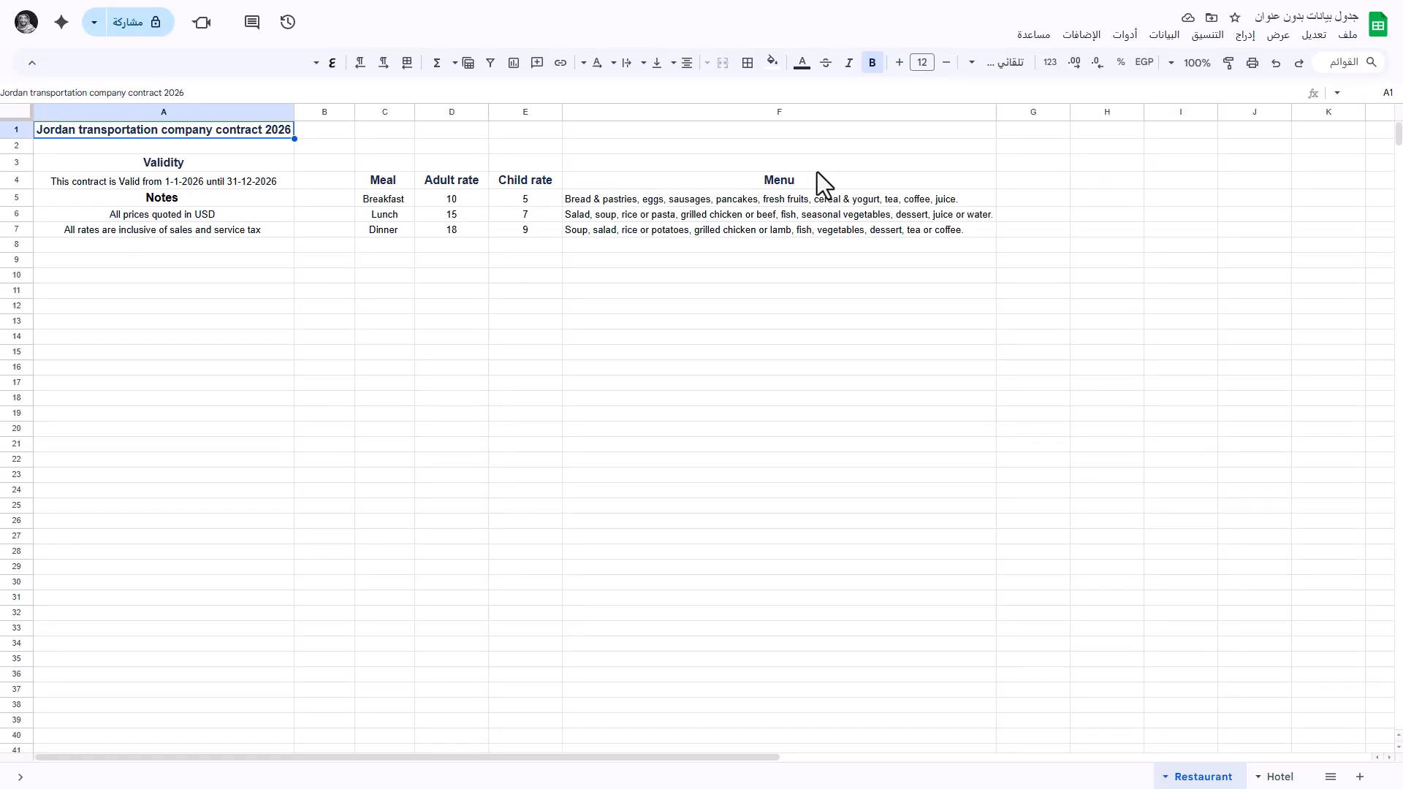
{"action": "left_click", "coordinate": [231, 187]}
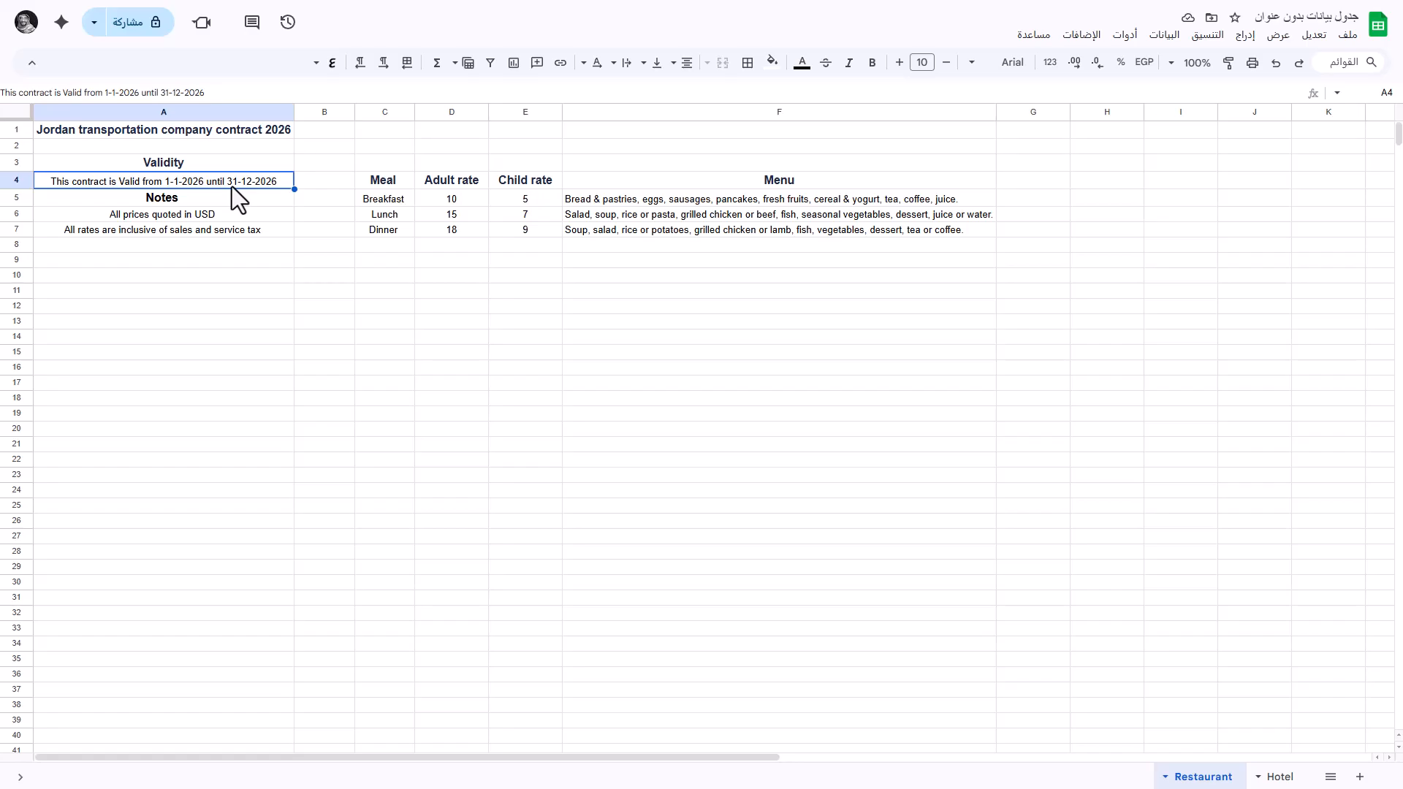
{"action": "key", "text": "ctrl+Tab"}
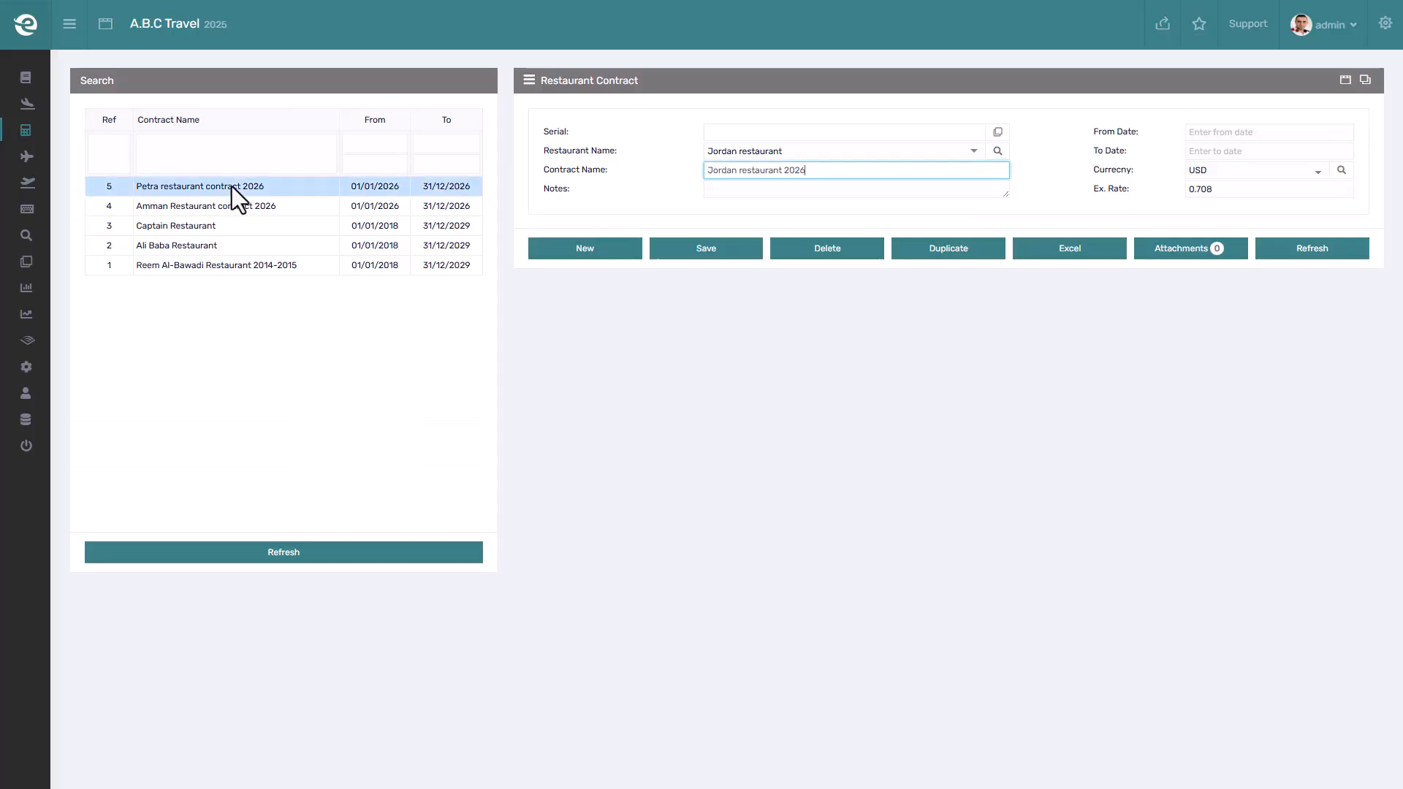
{"action": "left_click", "coordinate": [1264, 135]}
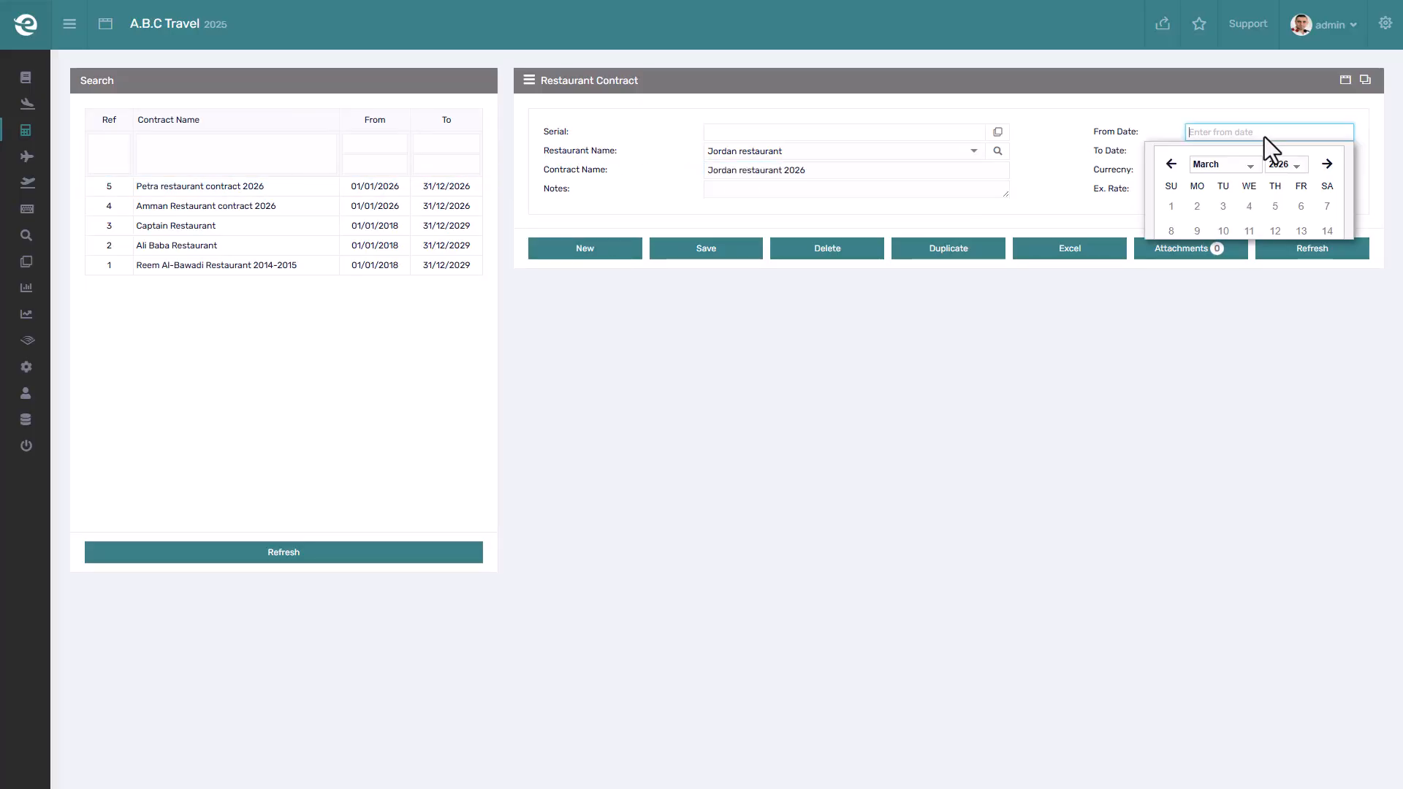
{"action": "type", "text": "1-1-26"}
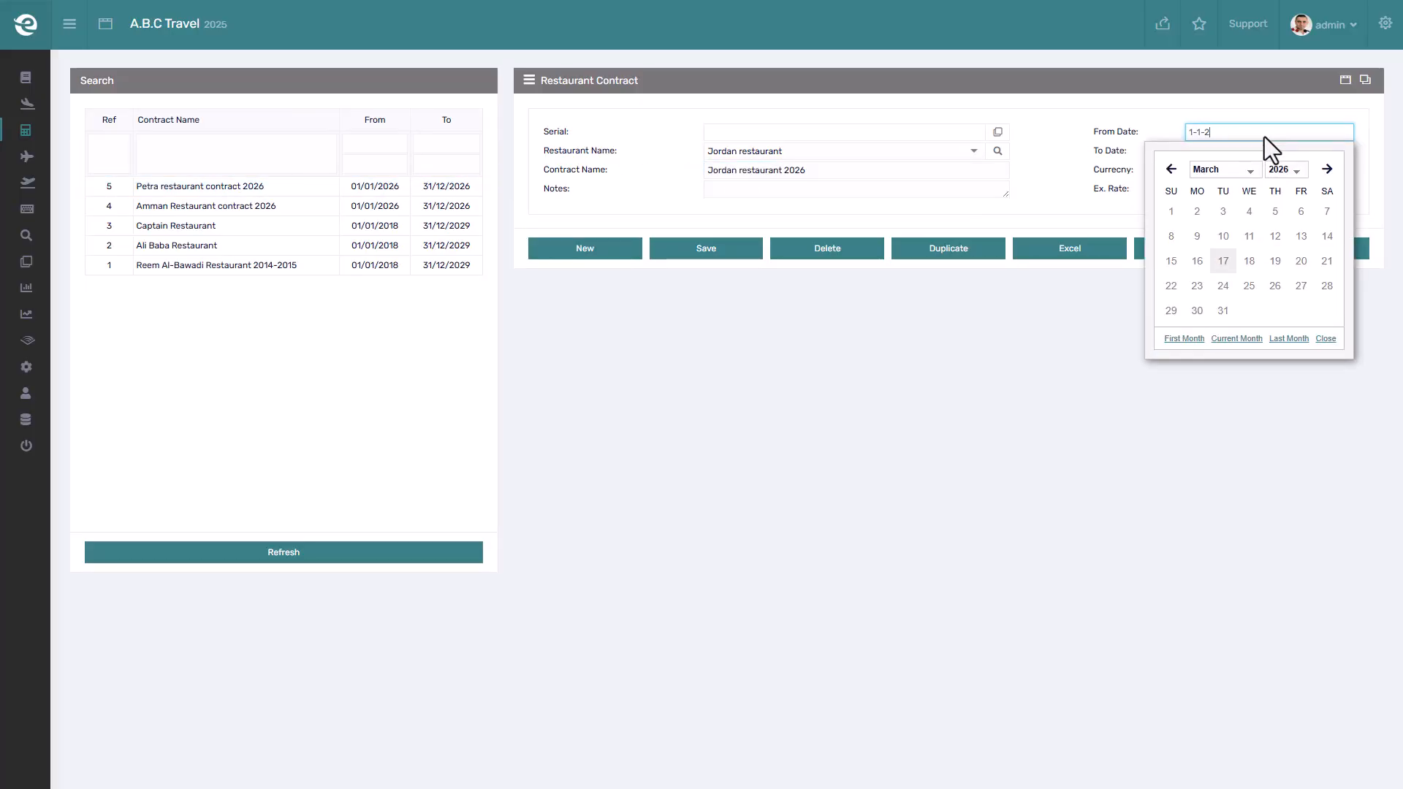
{"action": "key", "text": "Tab"}
{"action": "type", "text": "31"}
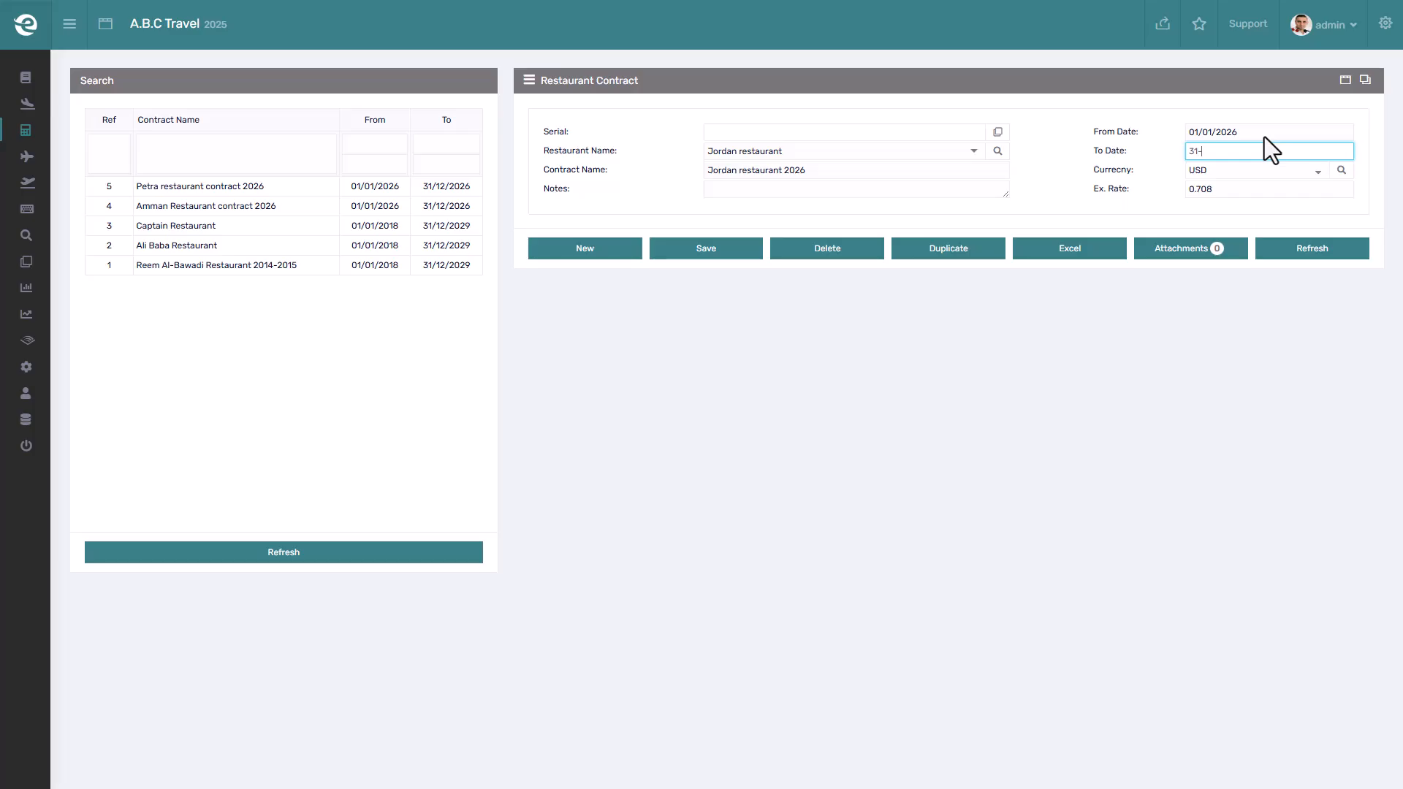
{"action": "type", "text": "-12-2026"}
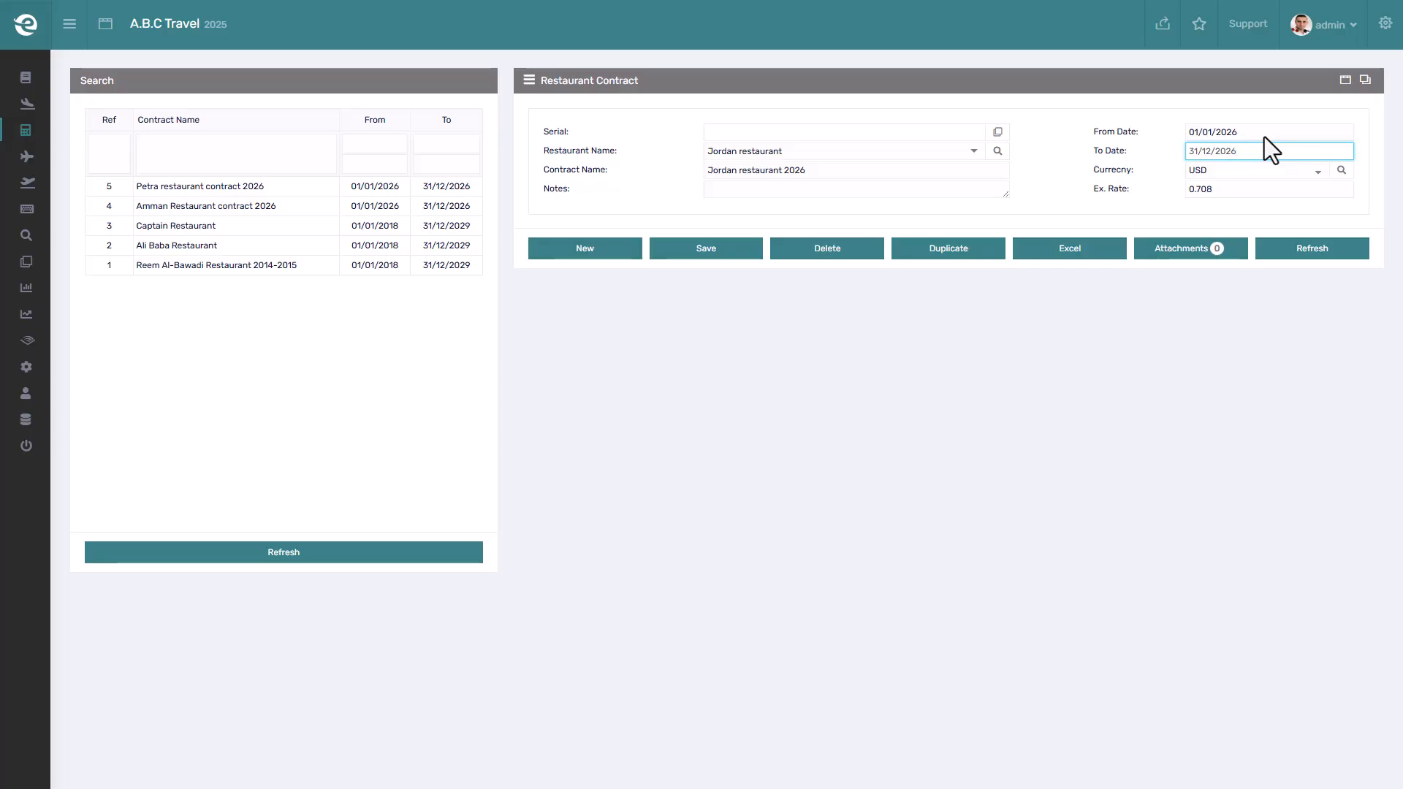
Check the pricing currency in the spreadsheet notes and save the Jordan restaurant contract with USD as its currency
{"action": "key", "text": "alt+Tab"}
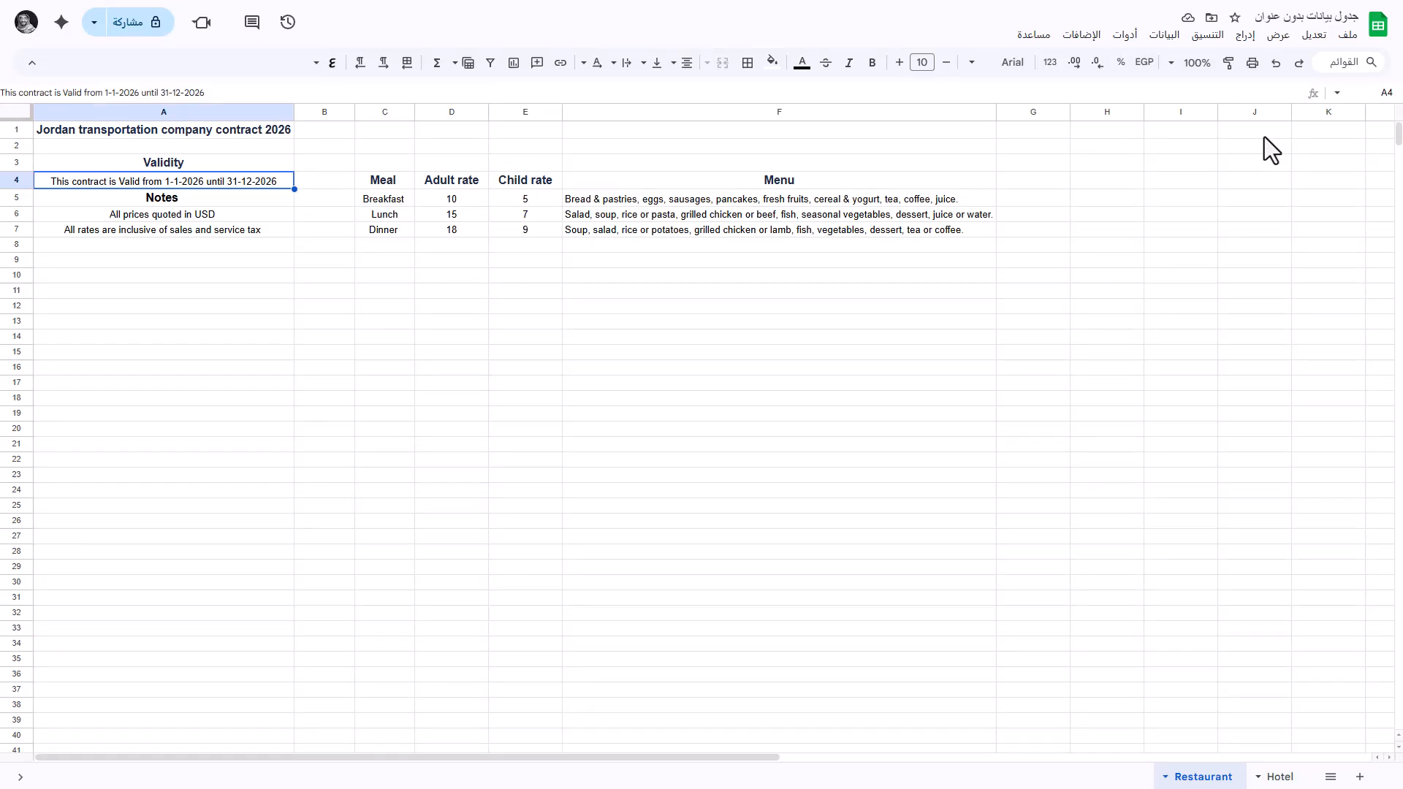
{"action": "left_click", "coordinate": [217, 216]}
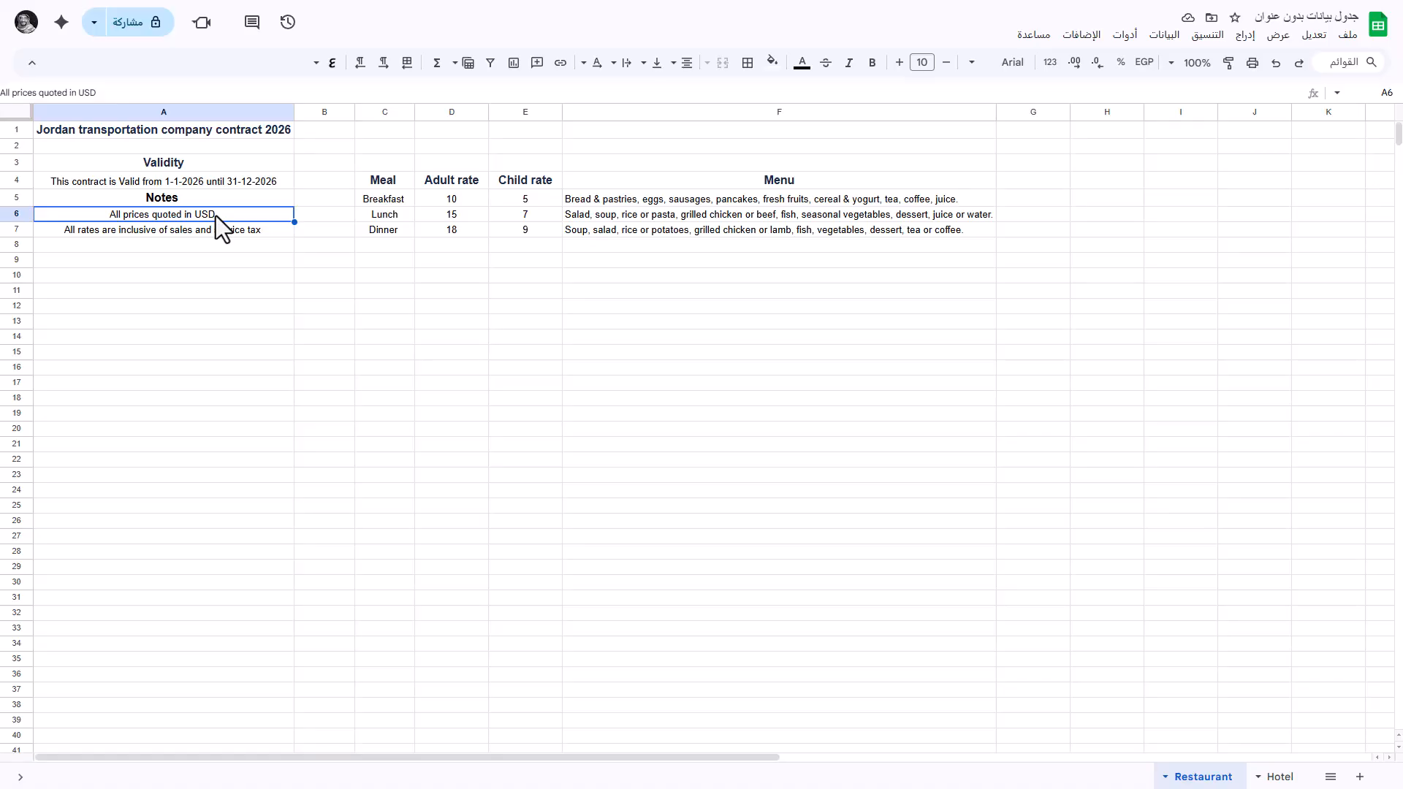
{"action": "key", "text": "alt+Tab"}
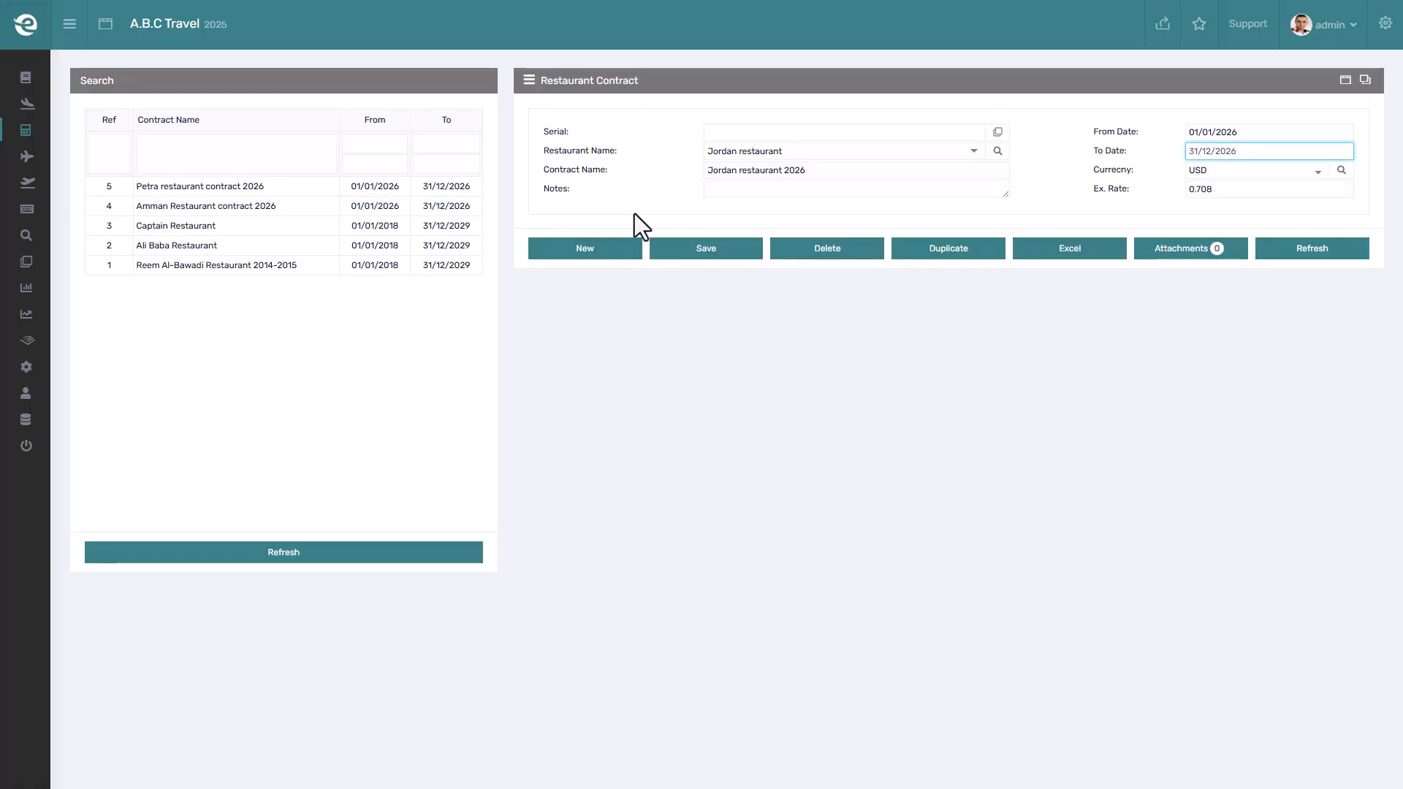
{"action": "left_click", "coordinate": [705, 247]}
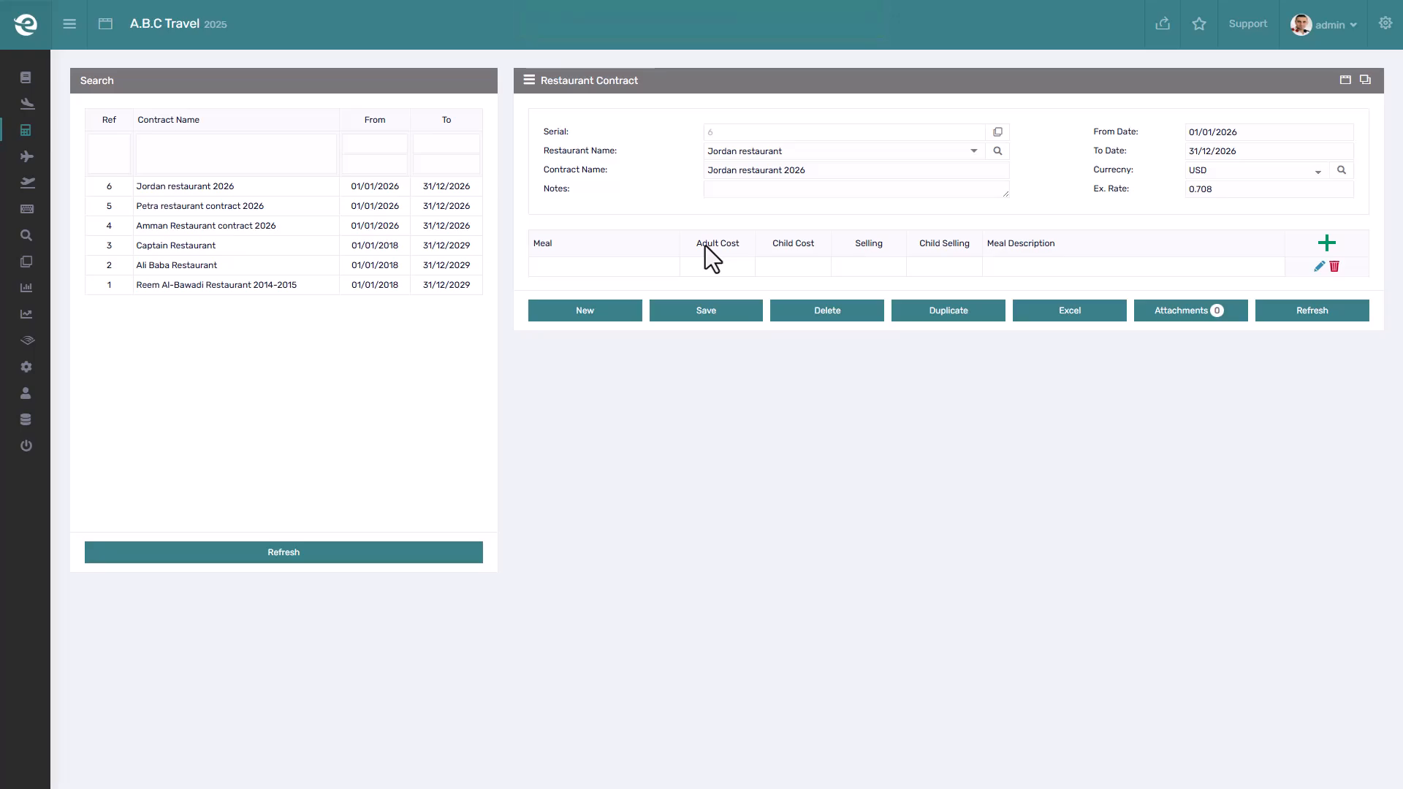
Check the meals listed in the spreadsheet and add a Breakfast meal line to the Jordan restaurant contract
{"action": "key", "text": "alt+Tab"}
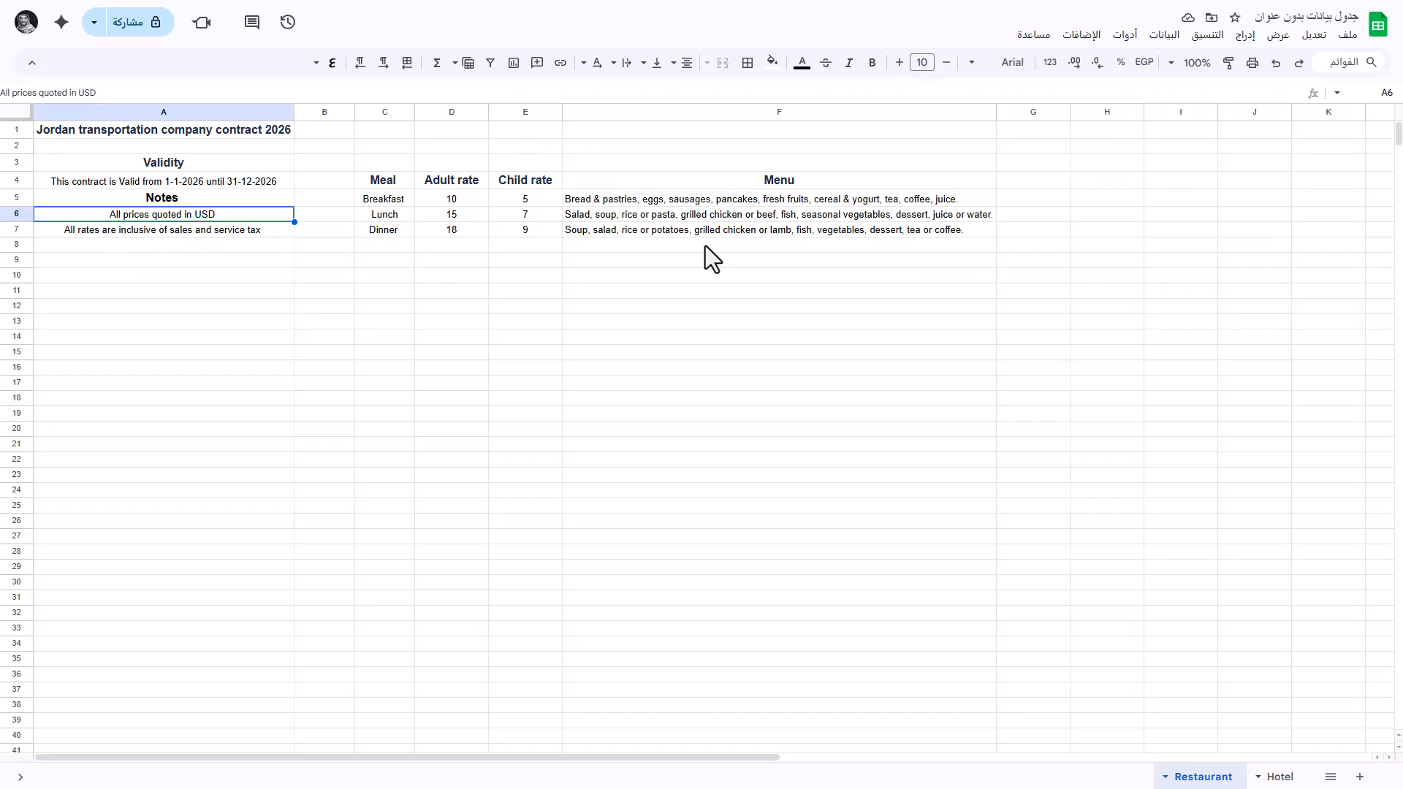
{"action": "left_click", "coordinate": [379, 195]}
{"action": "left_click", "coordinate": [388, 216]}
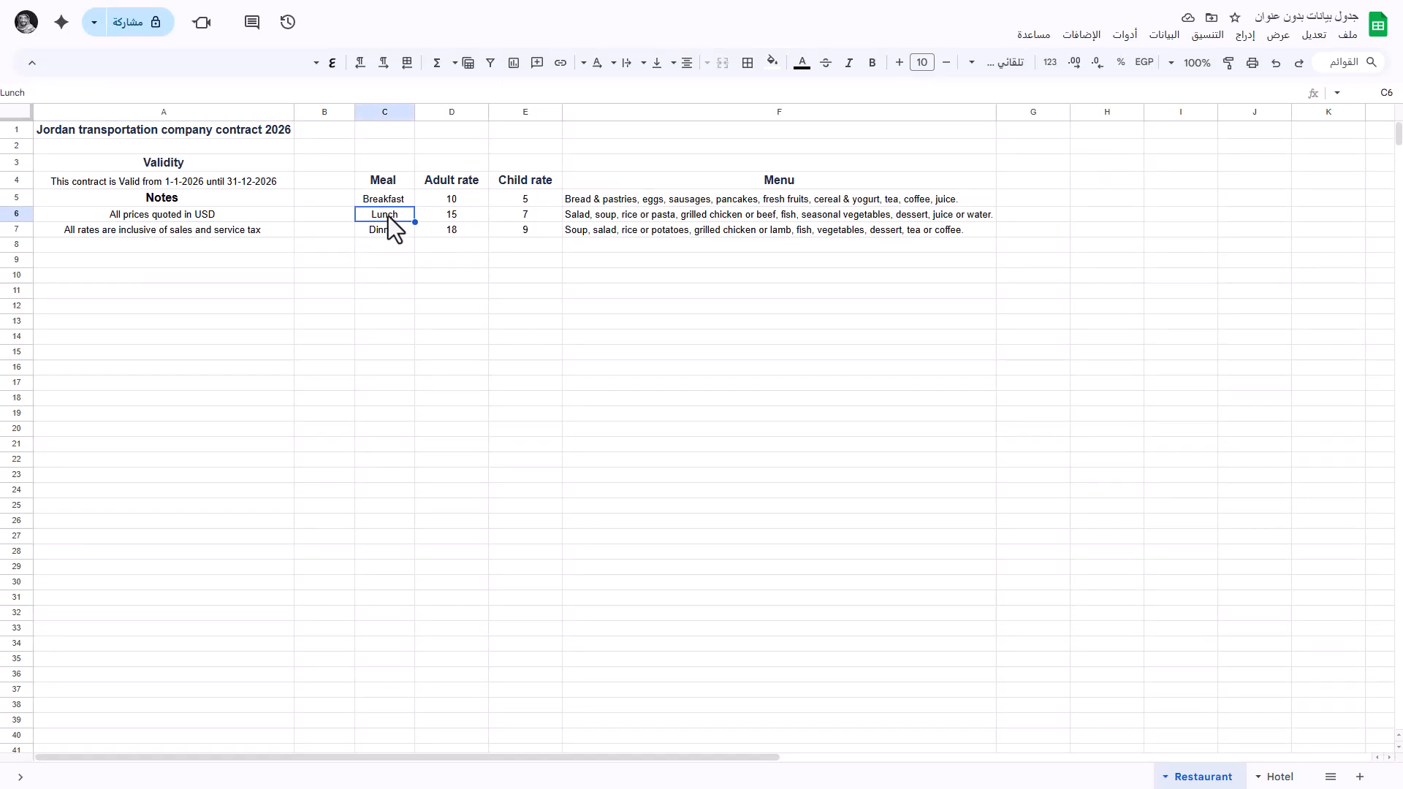
{"action": "left_click", "coordinate": [388, 232]}
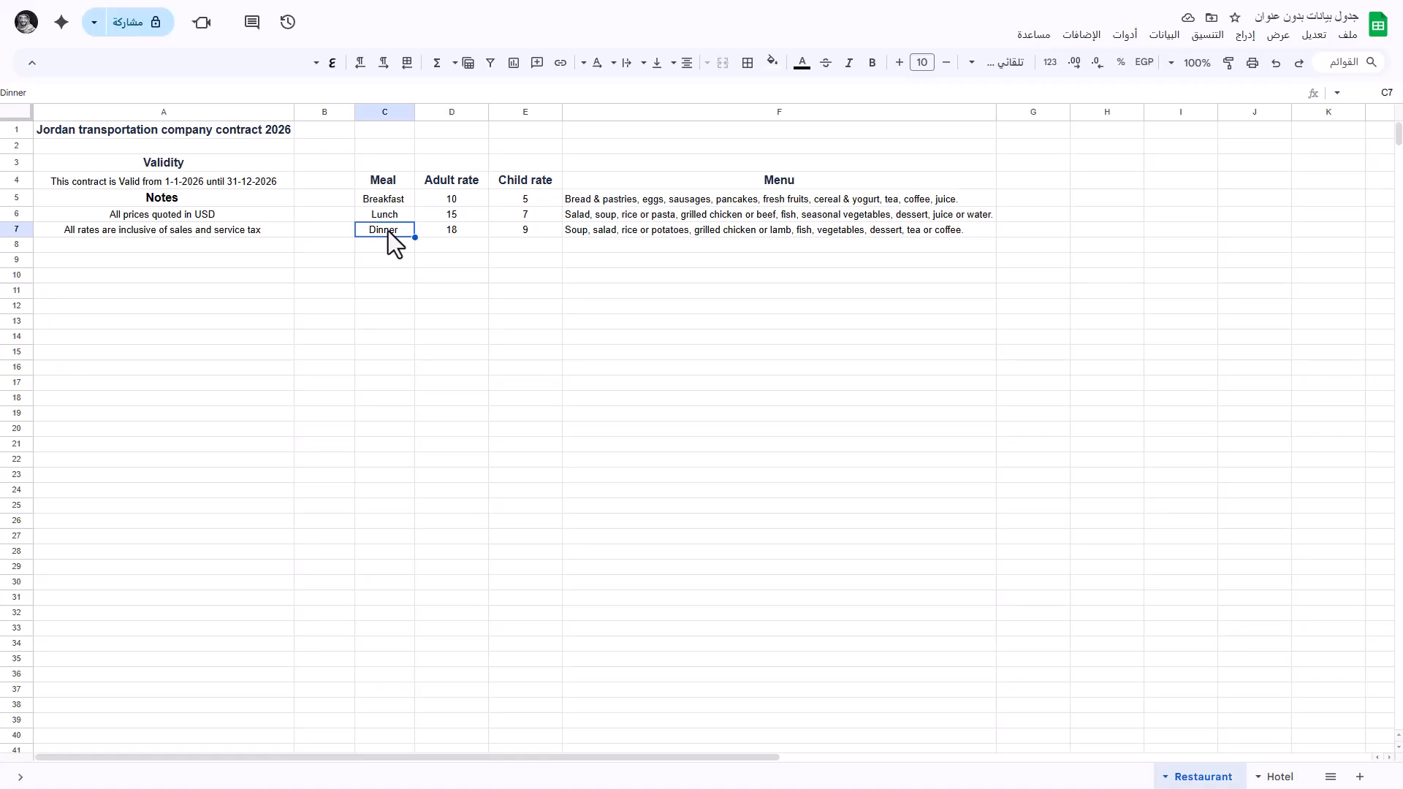
{"action": "key", "text": "alt+Tab"}
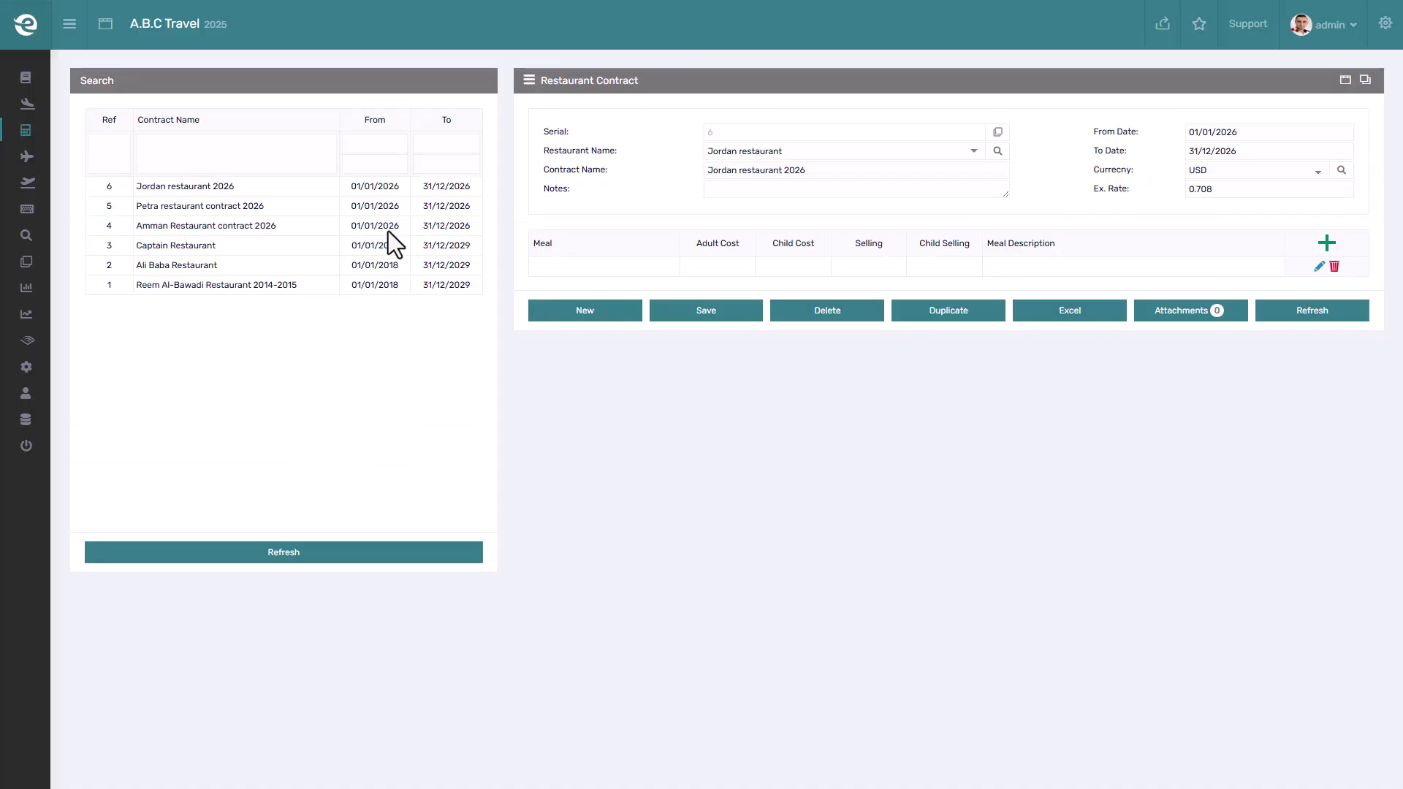
{"action": "left_click", "coordinate": [1324, 242]}
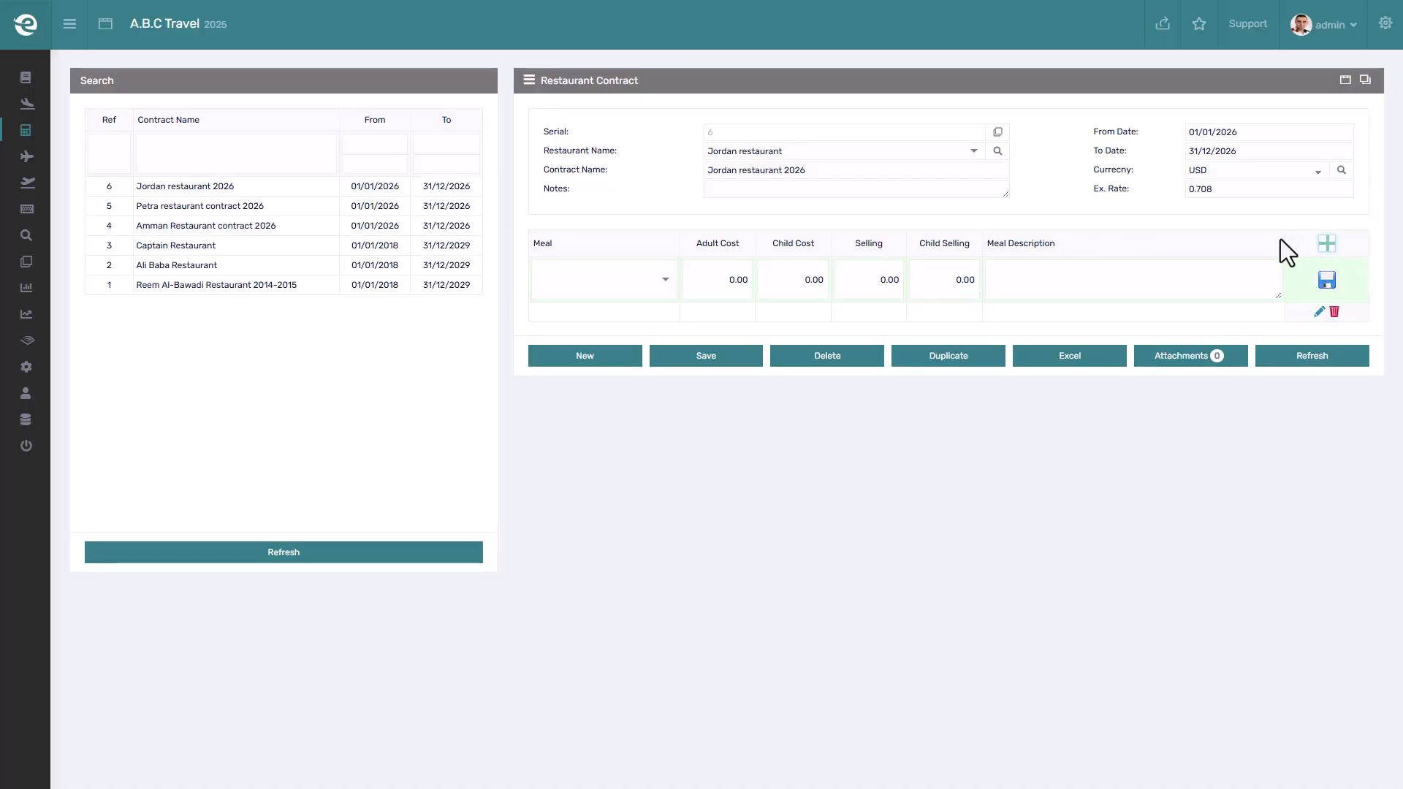
{"action": "left_click", "coordinate": [623, 271]}
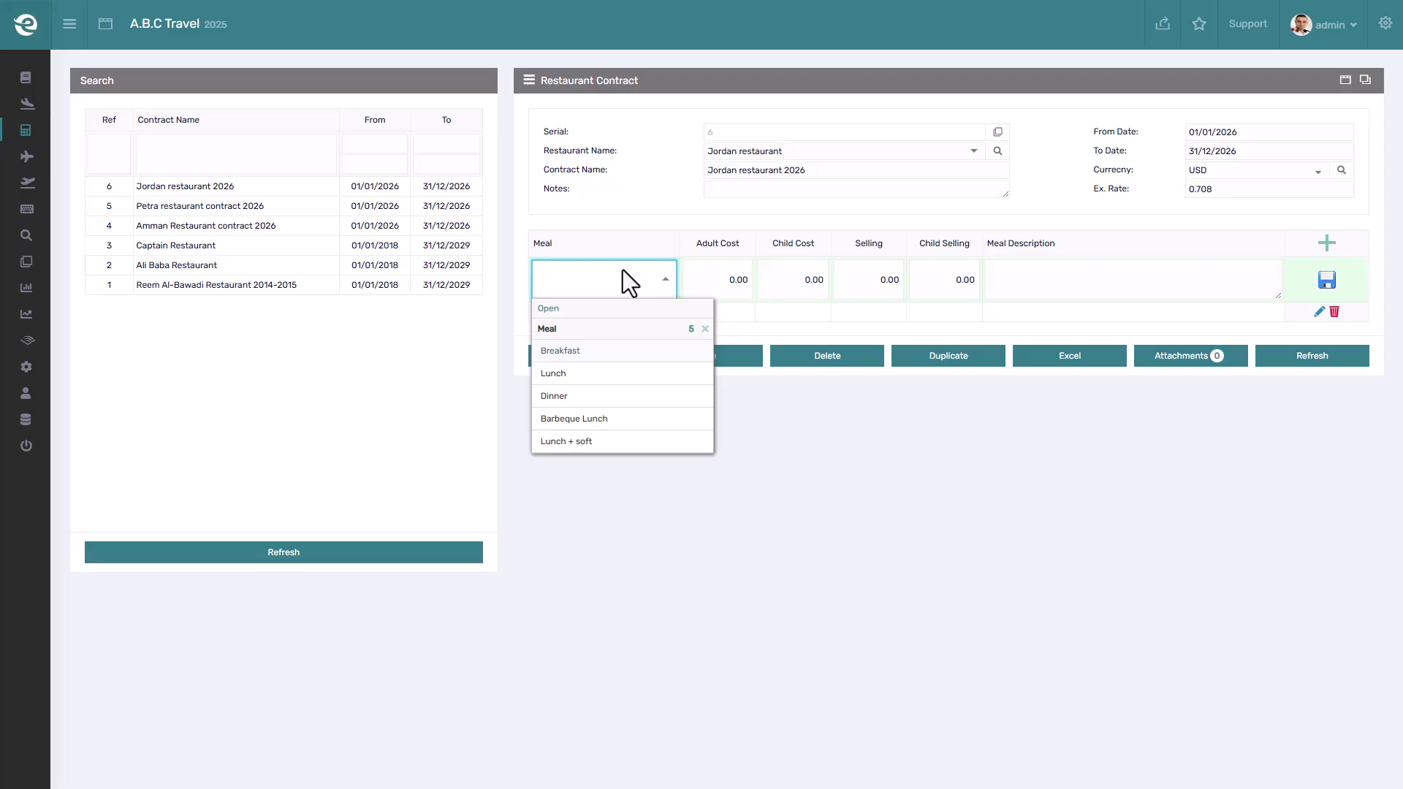
{"action": "left_click", "coordinate": [596, 351]}
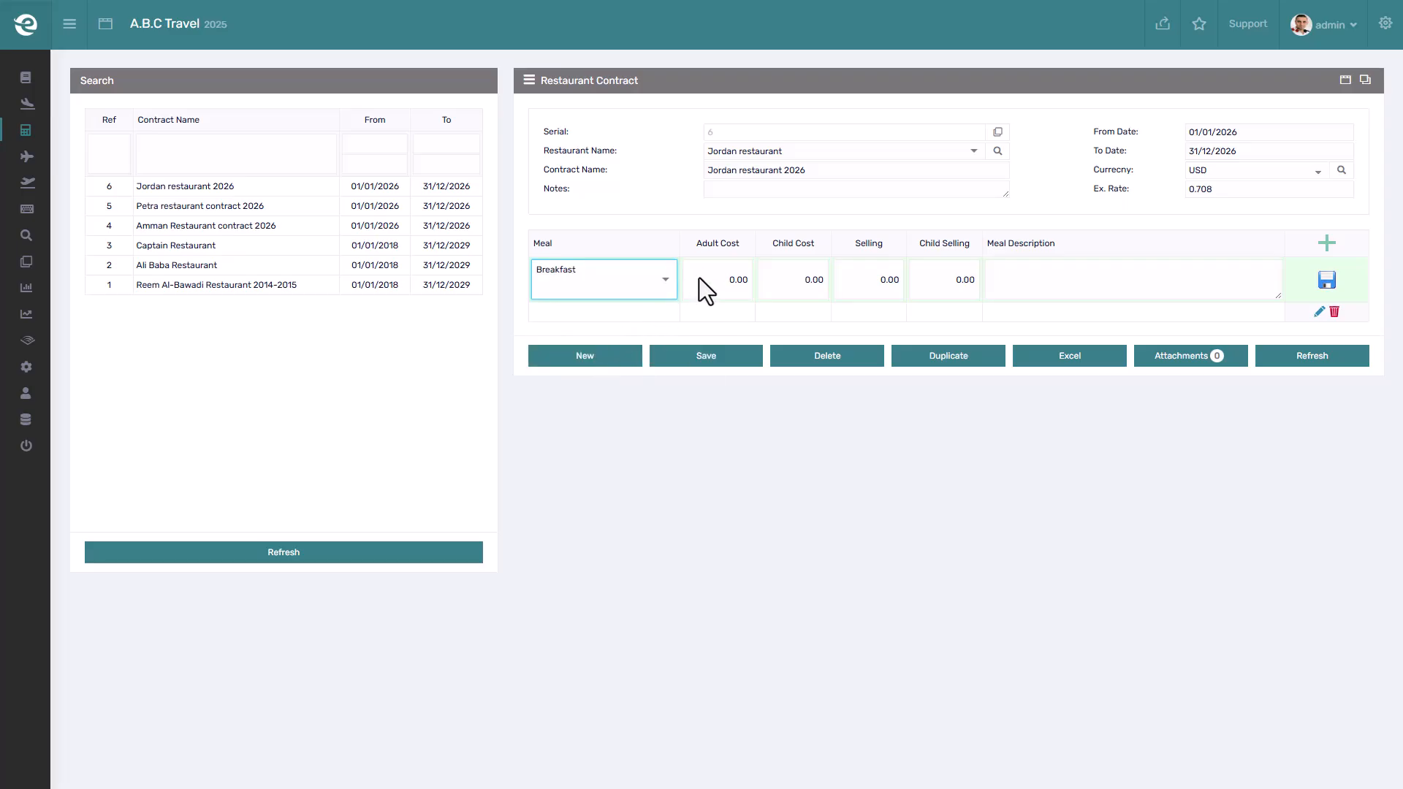
Set the Breakfast line's adult cost to 10, child cost to 5, selling to 12 and child selling to 7
{"action": "left_click", "coordinate": [726, 277]}
{"action": "type", "text": "10"}
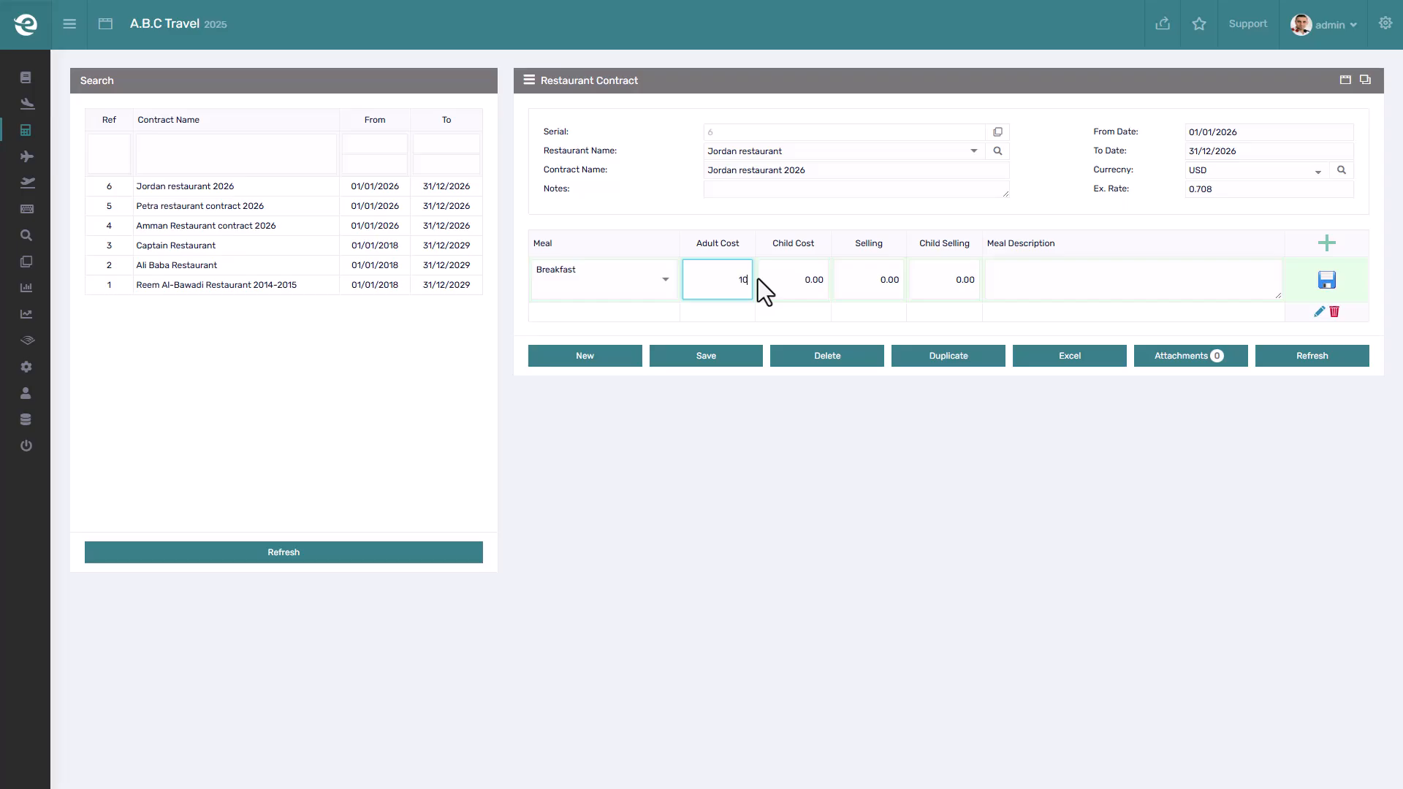
{"action": "key", "text": "Tab"}
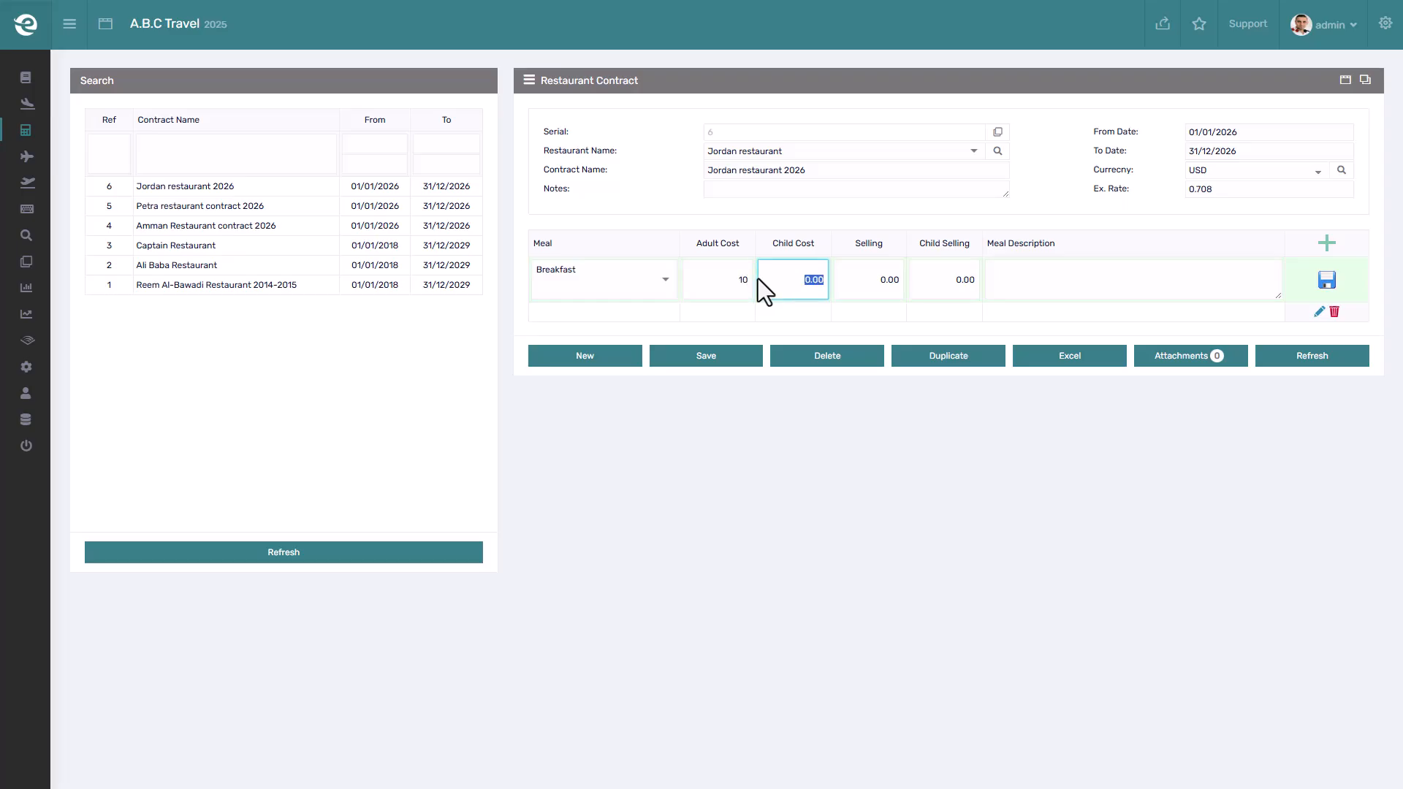
{"action": "type", "text": "5"}
{"action": "left_click", "coordinate": [862, 276]}
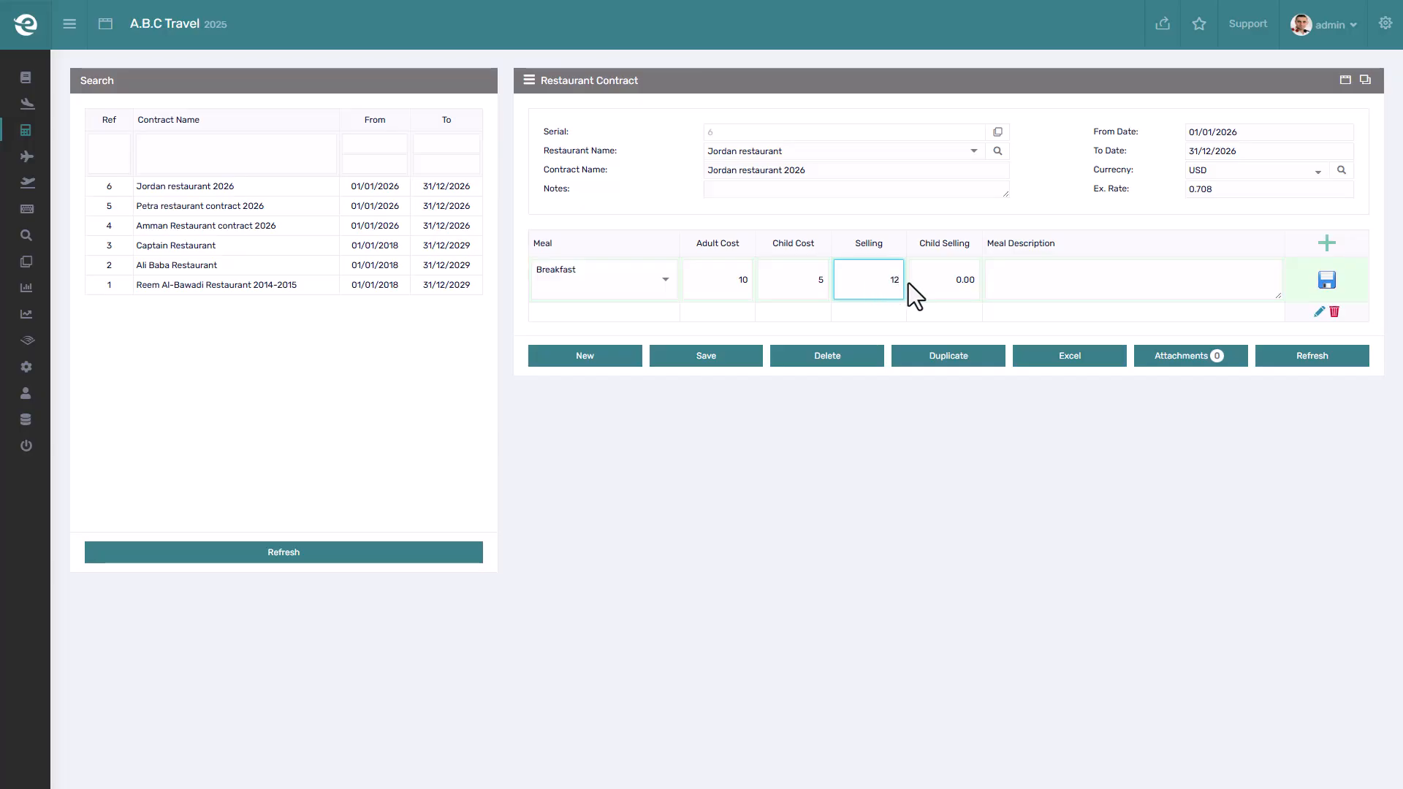
{"action": "key", "text": "Tab"}
{"action": "type", "text": "7"}
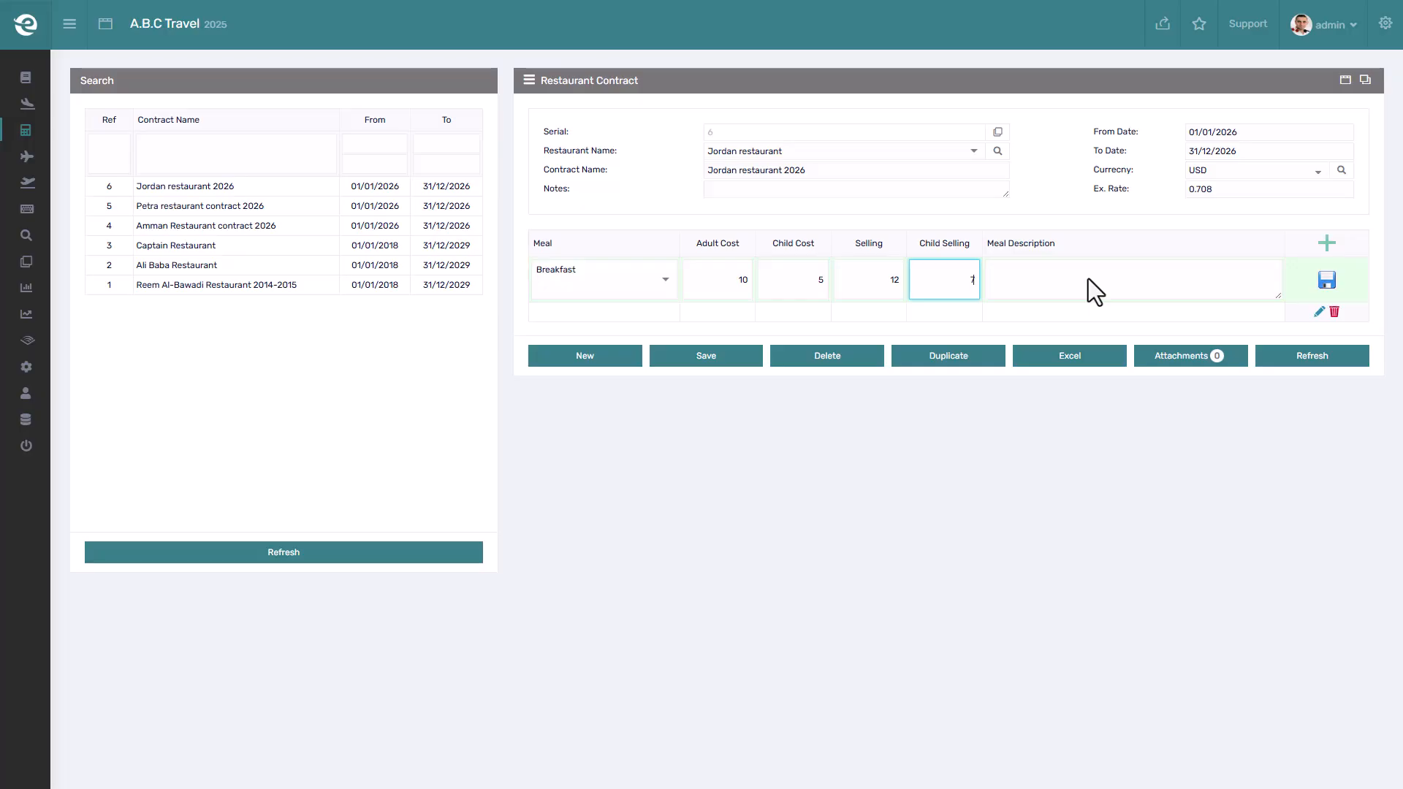
Copy the breakfast menu text from the spreadsheet into the Breakfast line's meal description and save the line
{"action": "key", "text": "alt+Tab"}
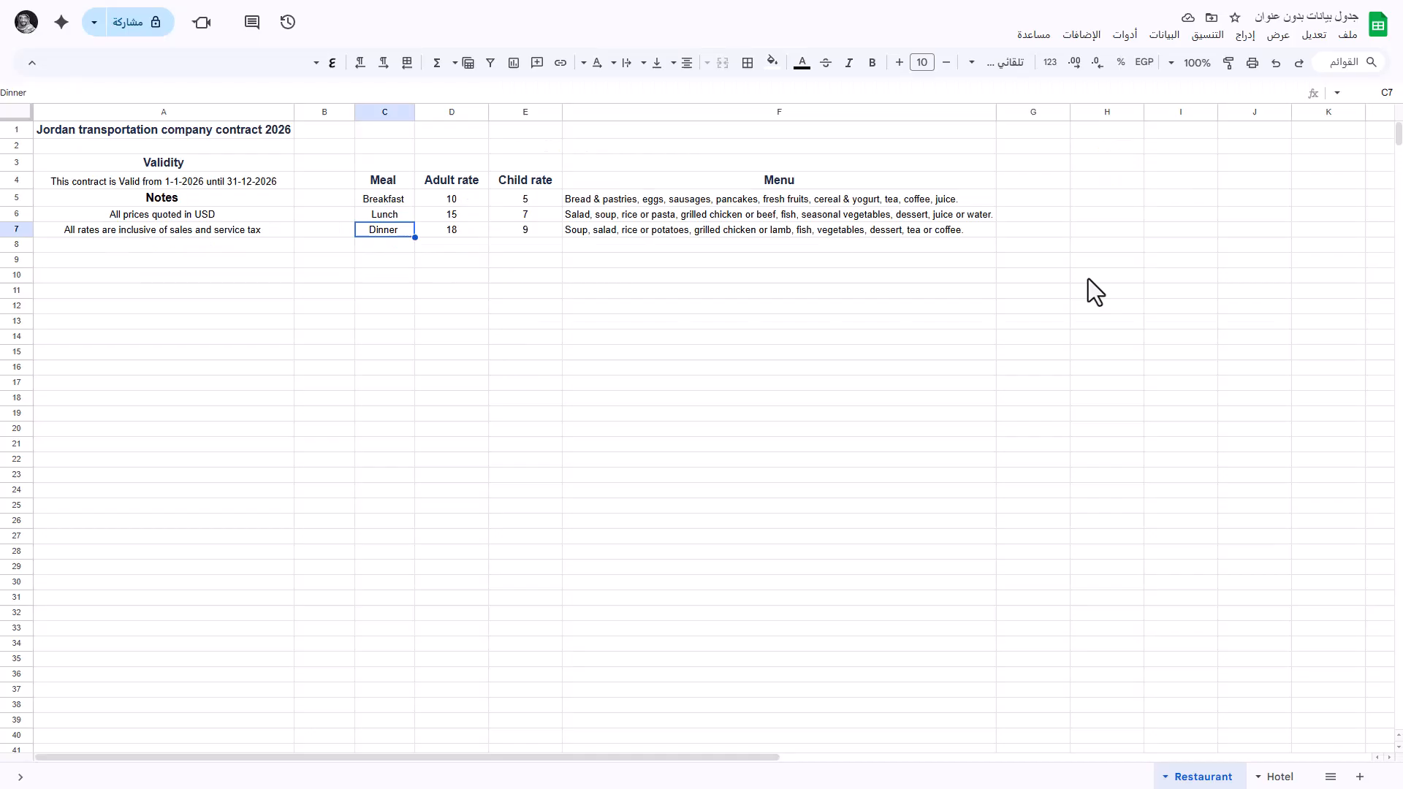
{"action": "triple_click", "coordinate": [854, 201]}
{"action": "key", "text": "ctrl+c"}
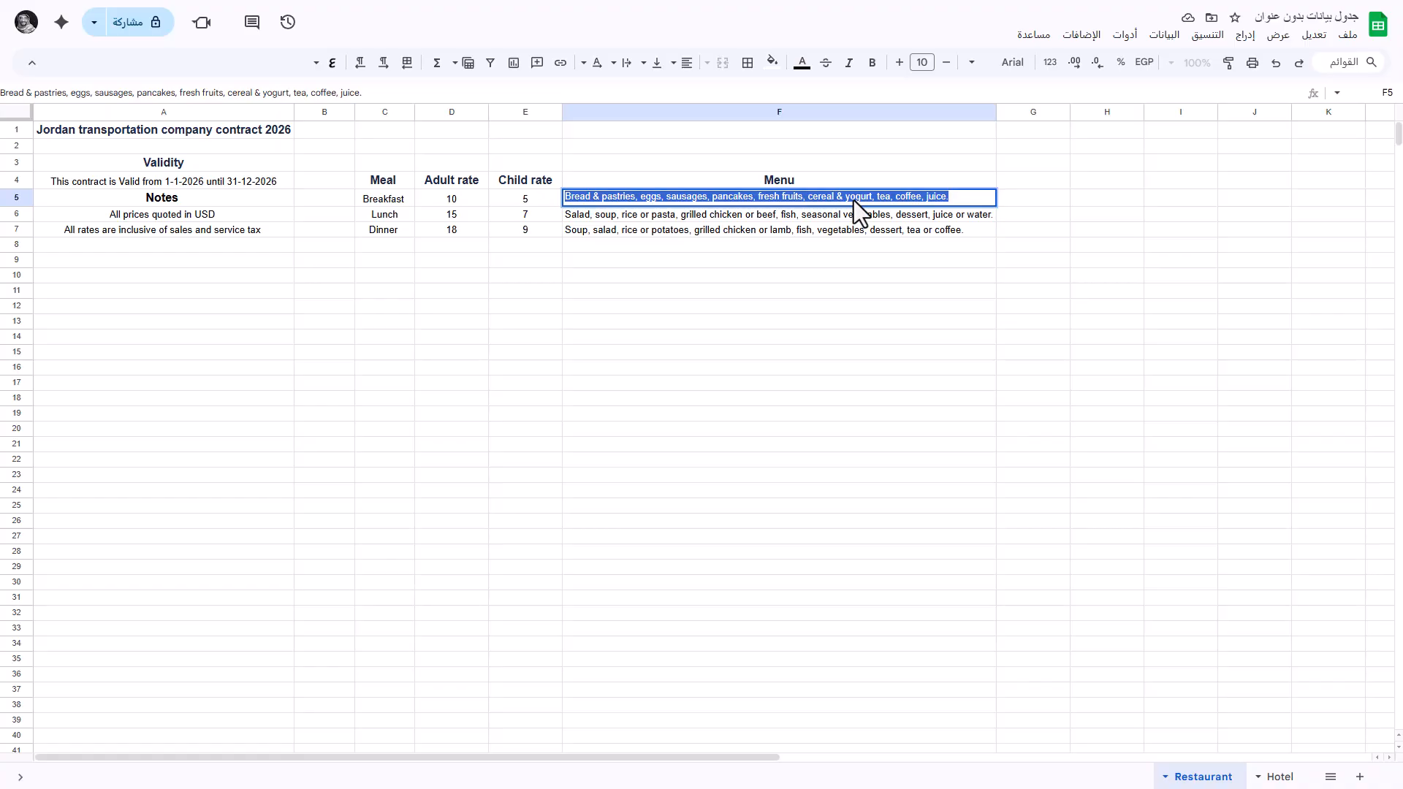
{"action": "key", "text": "alt+Tab"}
{"action": "left_click", "coordinate": [1027, 270]}
{"action": "key", "text": "ctrl+v"}
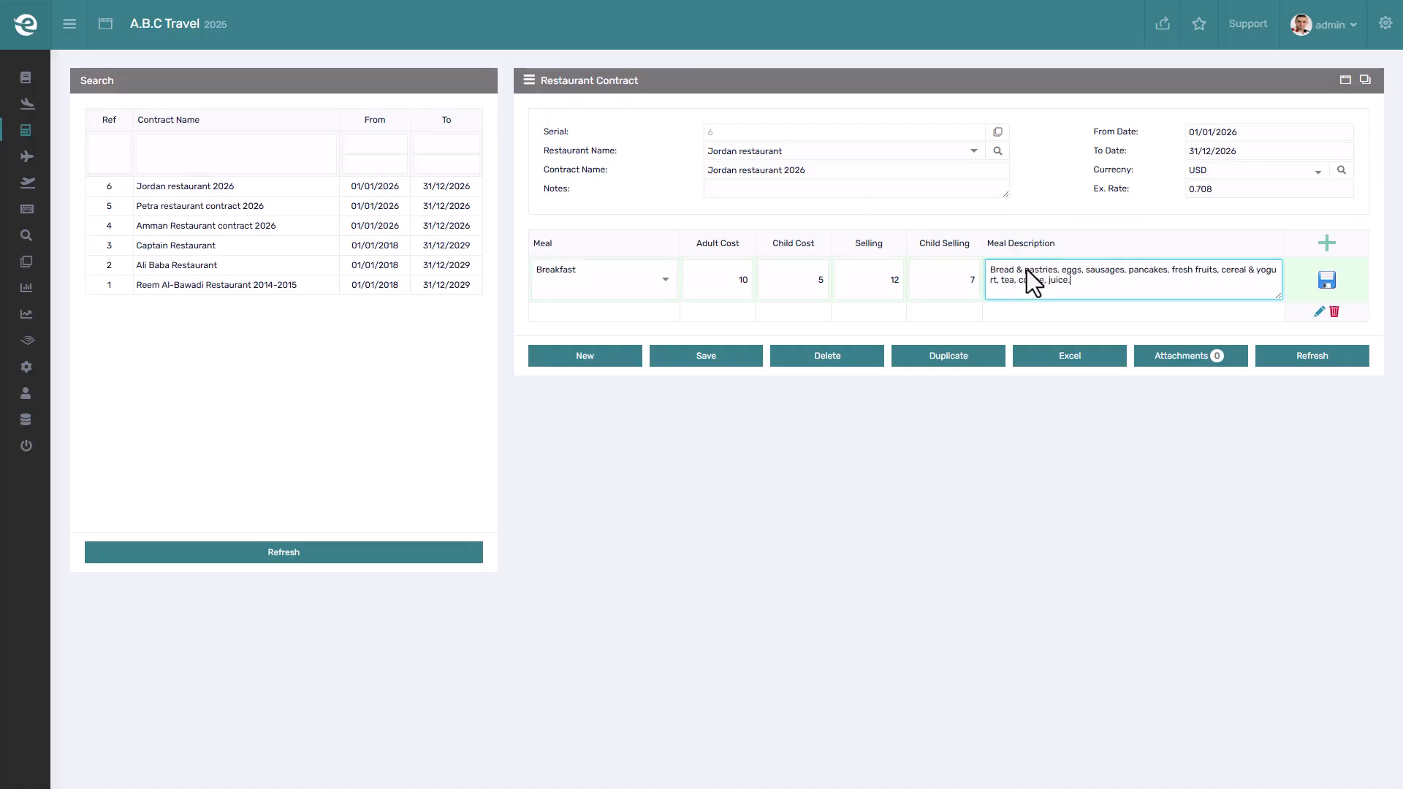
{"action": "left_click", "coordinate": [1323, 286]}
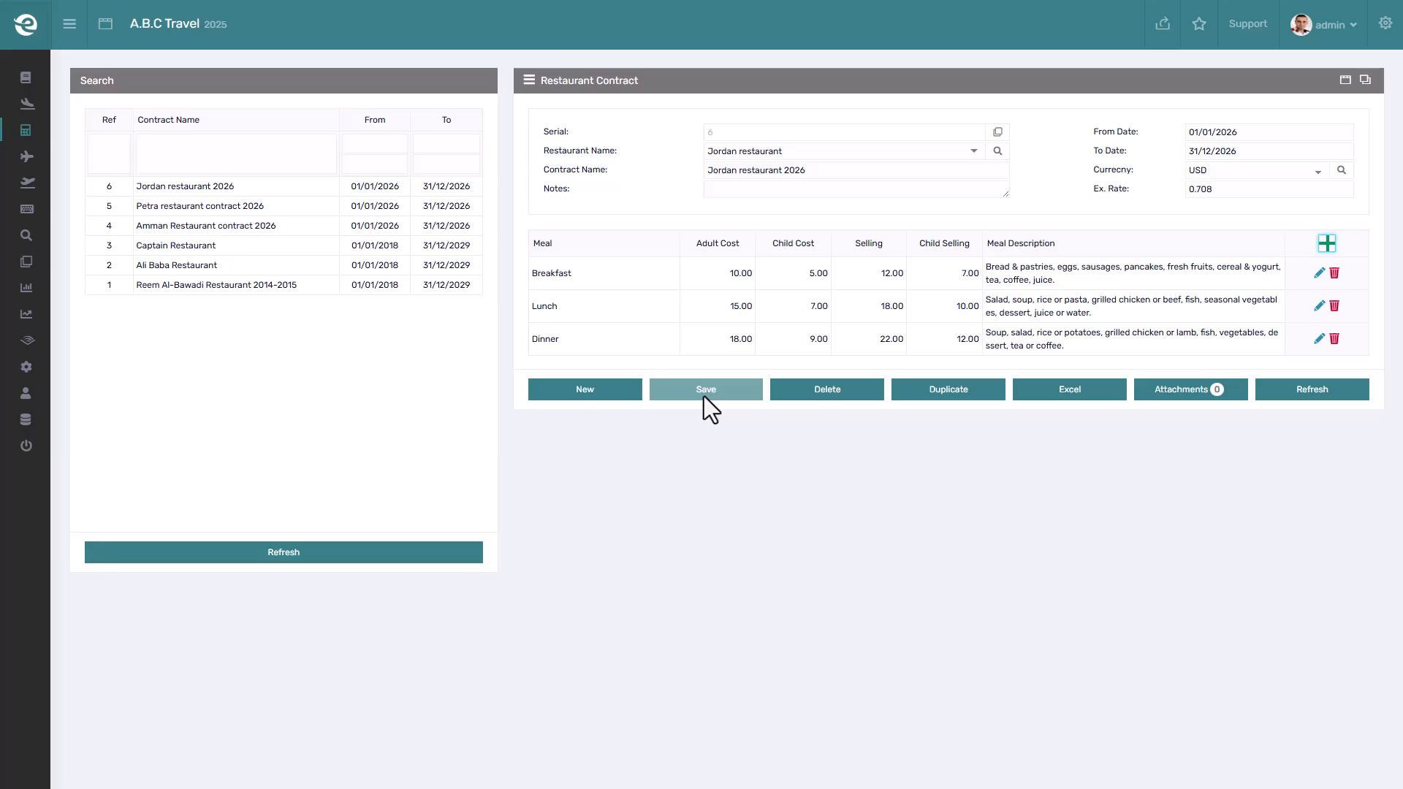
Start duplicating the contract, naming the copy Jordan restaurant 2027 with 1 year added to the season
{"action": "left_click", "coordinate": [948, 391]}
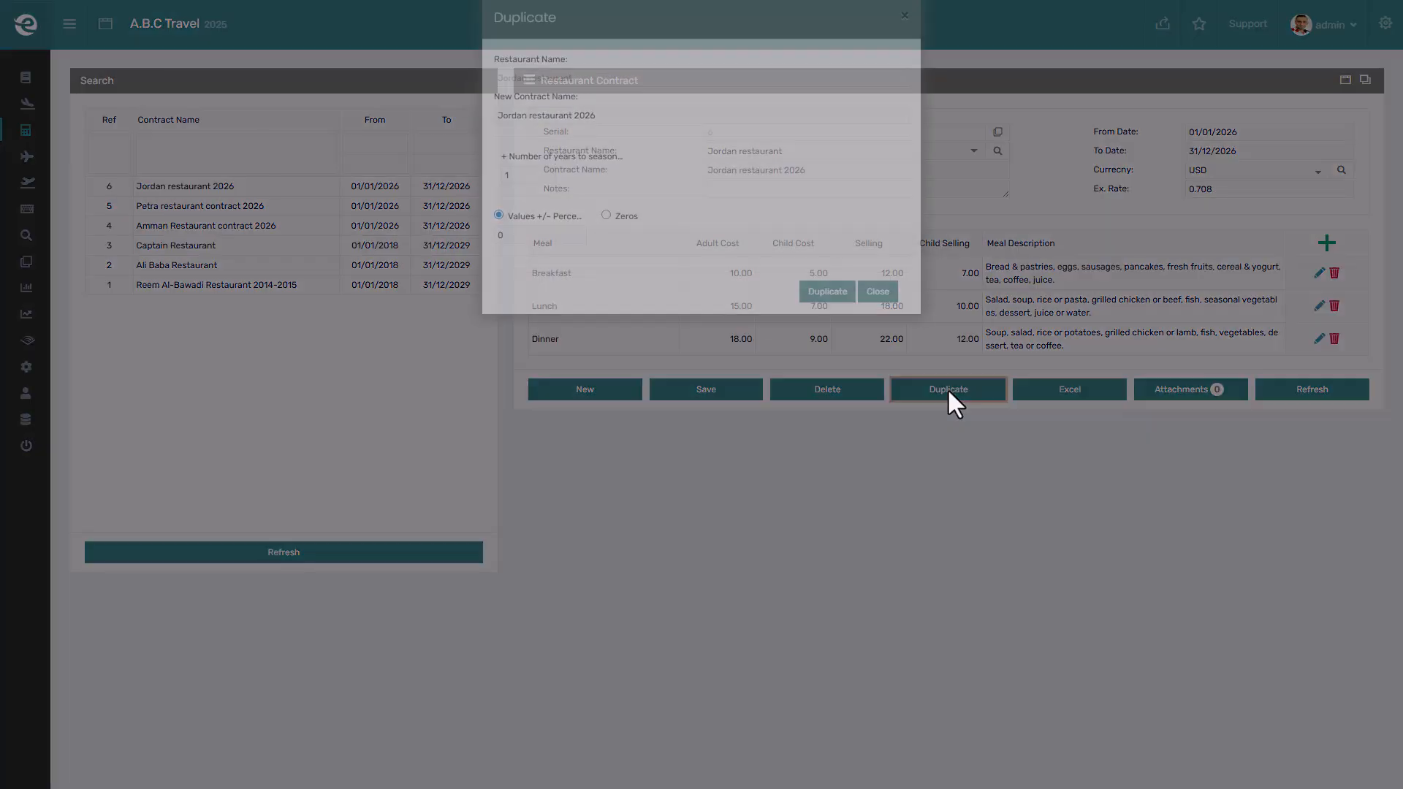
{"action": "left_click_drag", "start_coordinate": [604, 142], "coordinate": [591, 141]}
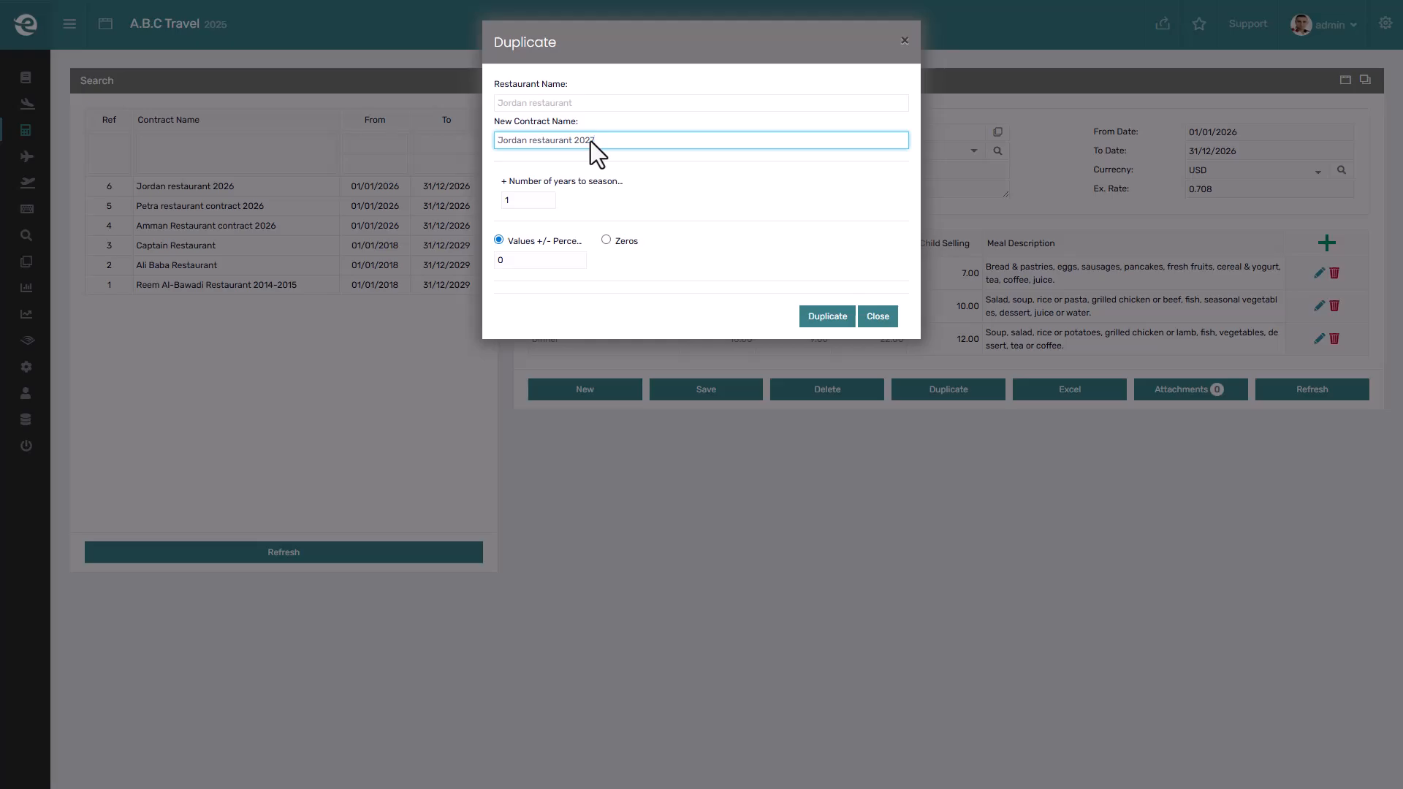
{"action": "left_click", "coordinate": [525, 198]}
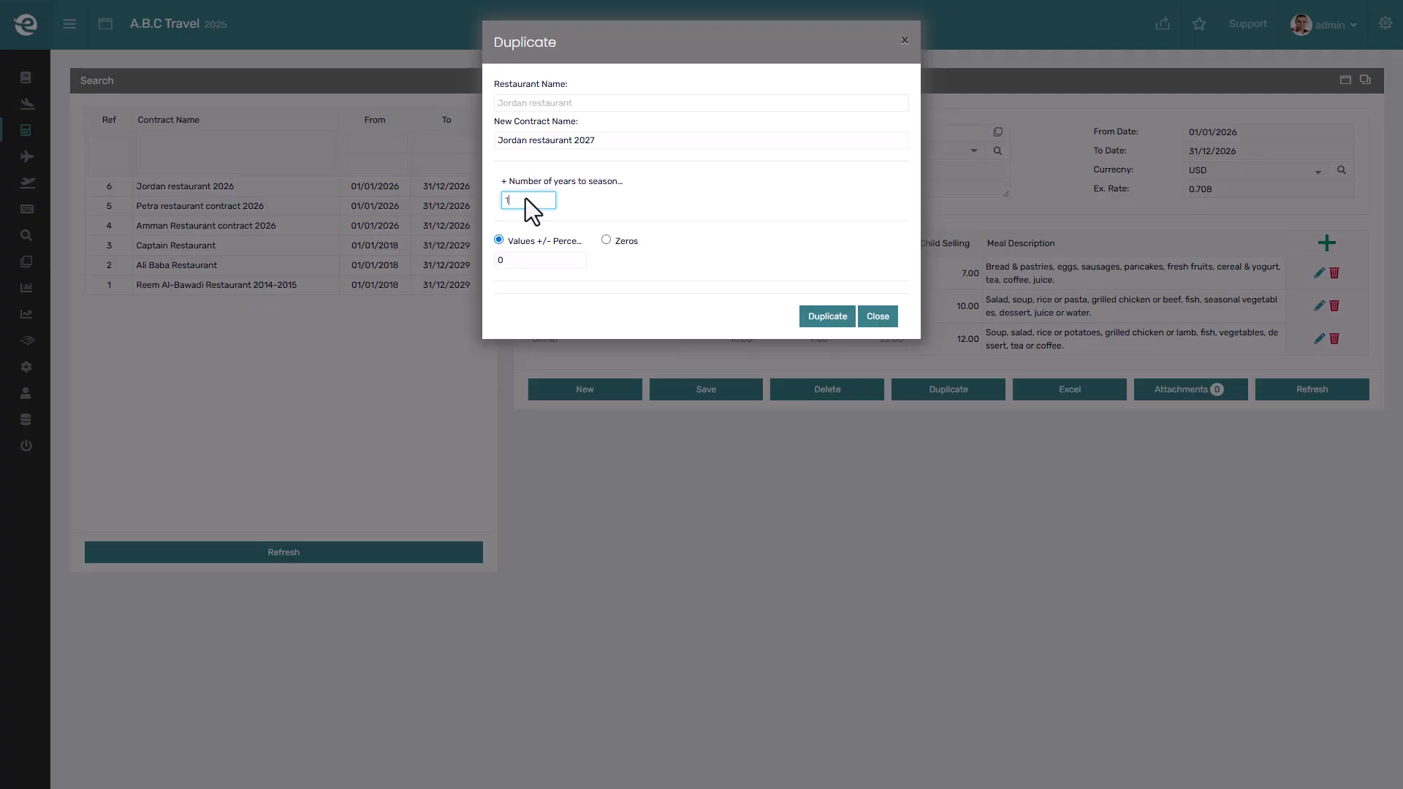
Adjust the duplicate's values by 10 percent, create the duplicated contract and open it
{"action": "left_click", "coordinate": [526, 259]}
{"action": "left_click", "coordinate": [605, 240]}
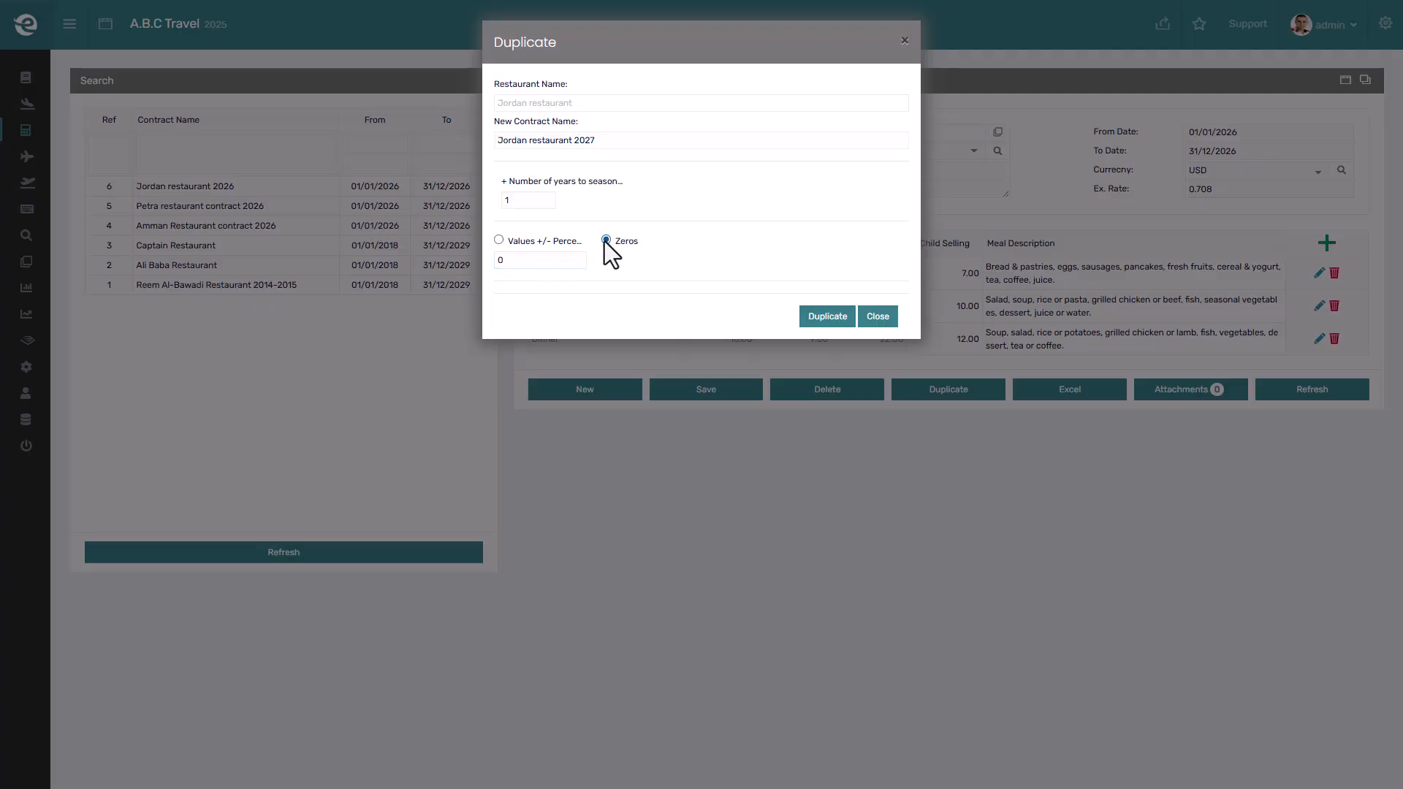
{"action": "left_click", "coordinate": [500, 240]}
{"action": "left_click", "coordinate": [511, 263]}
{"action": "left_click", "coordinate": [816, 315]}
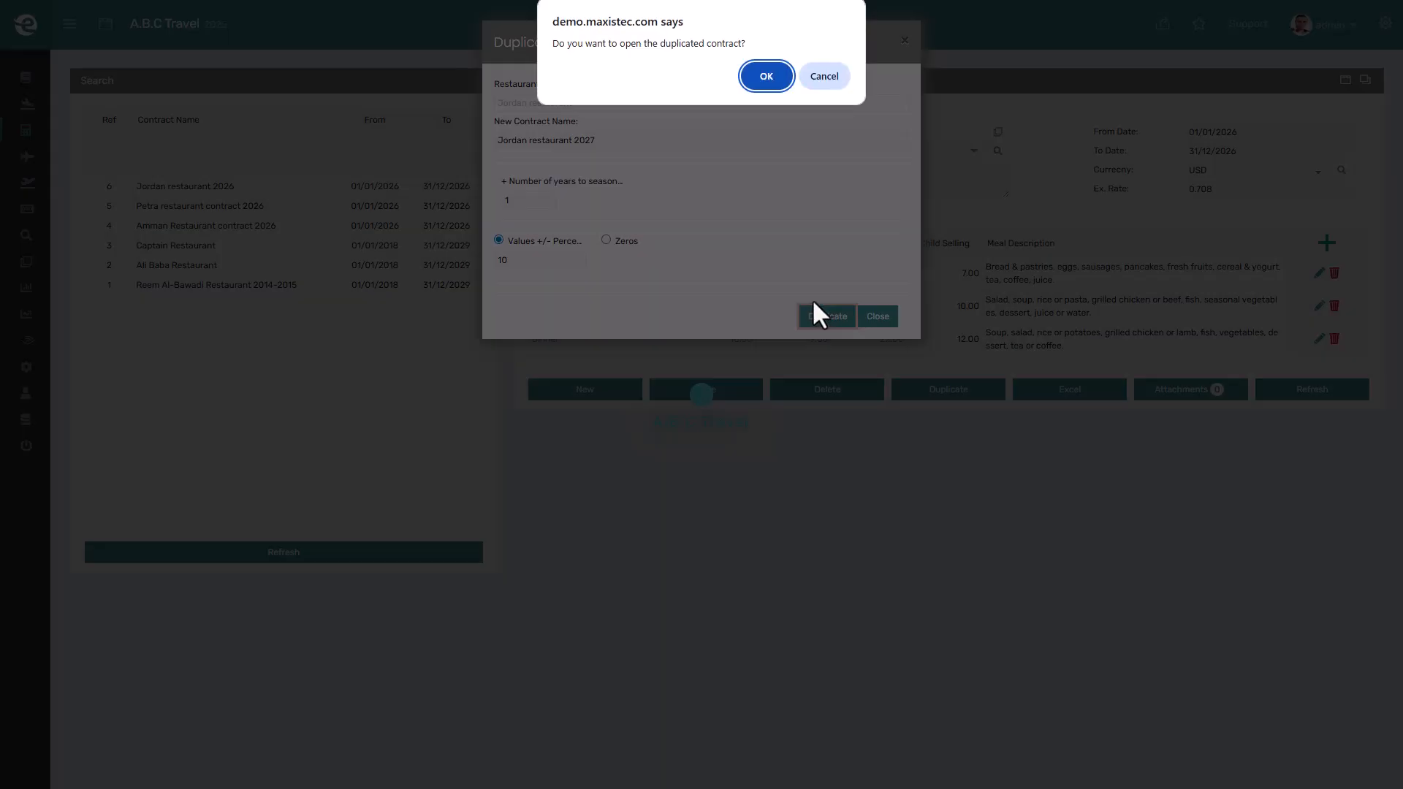
{"action": "left_click", "coordinate": [760, 84]}
{"action": "left_click", "coordinate": [1273, 43]}
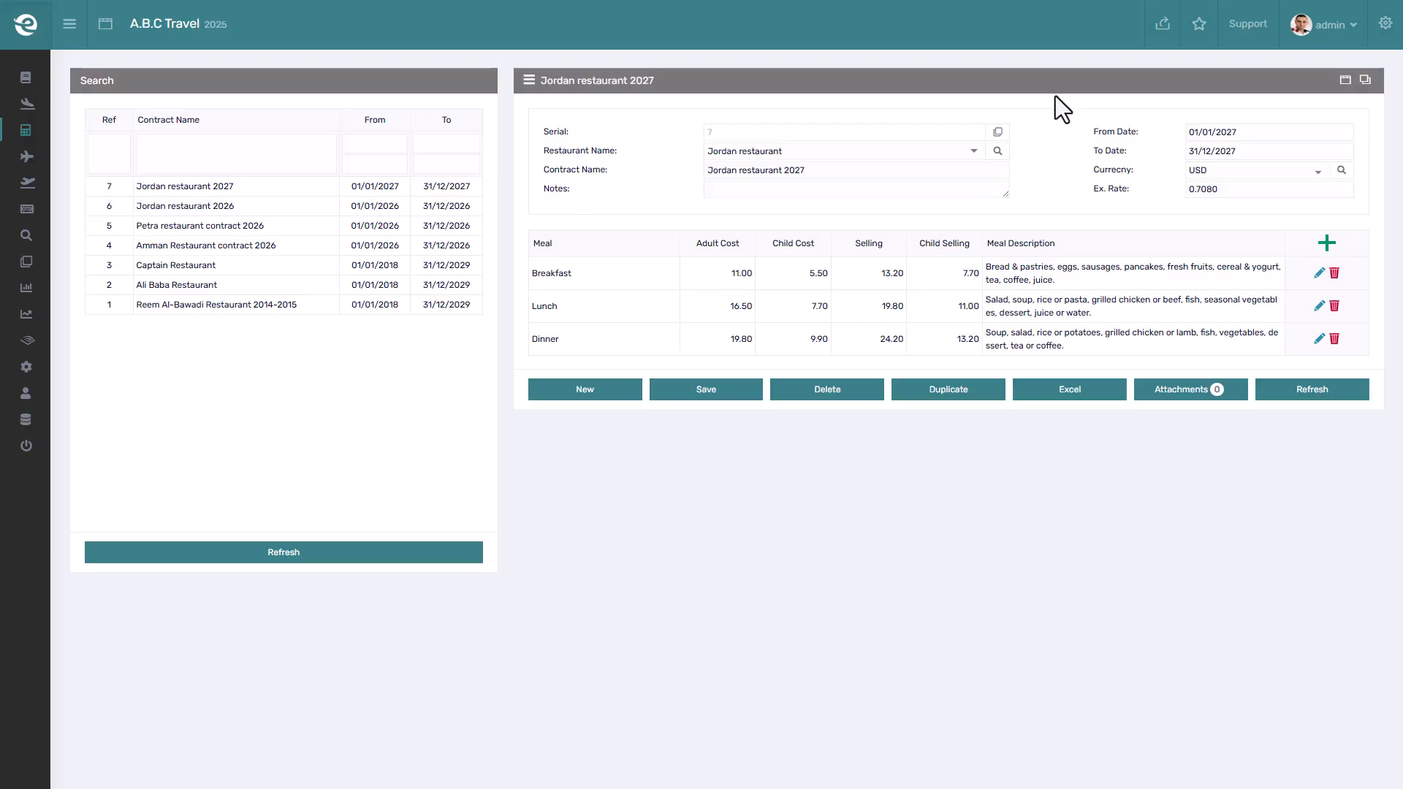
Examine the contract name and start date of the duplicated contract
{"action": "left_click", "coordinate": [864, 169]}
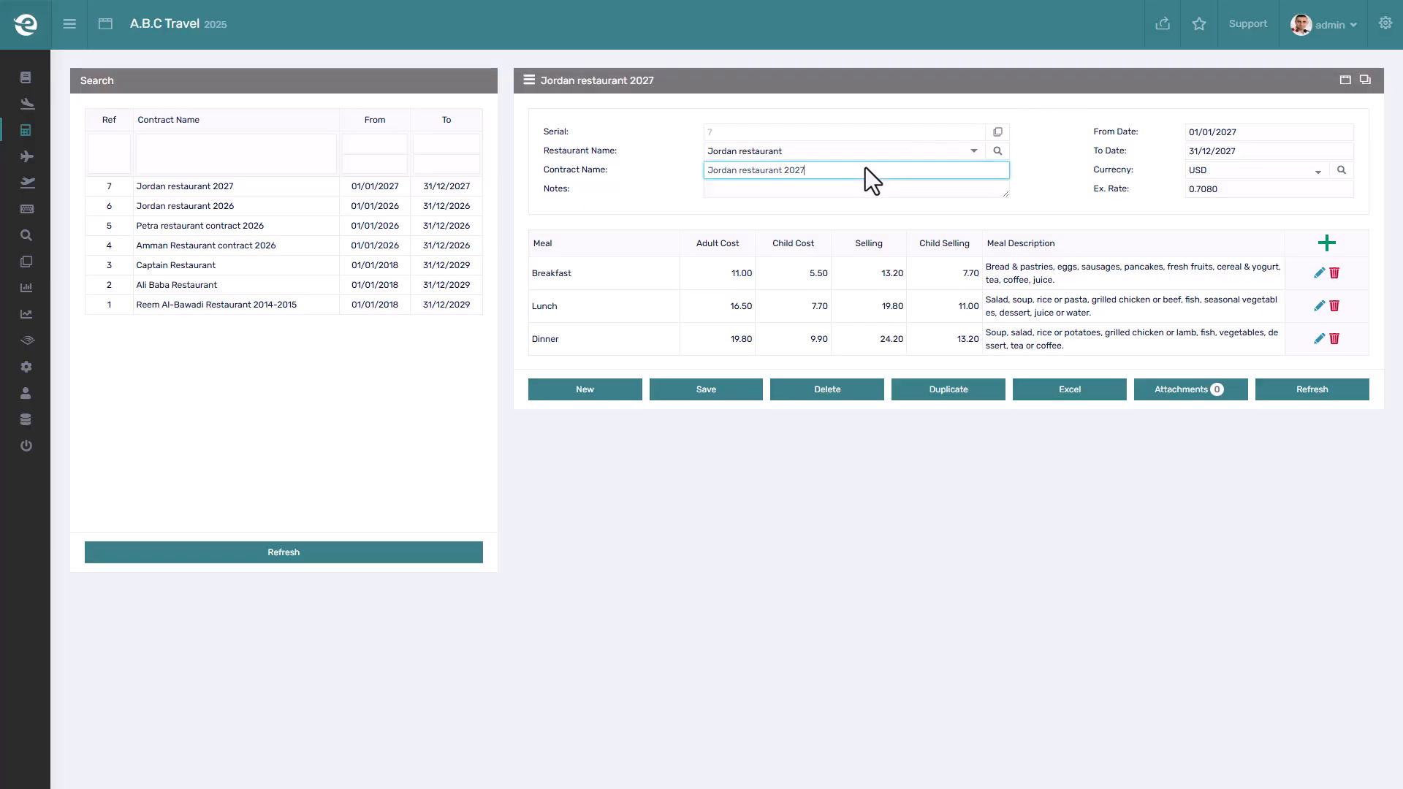
{"action": "left_click", "coordinate": [1273, 136]}
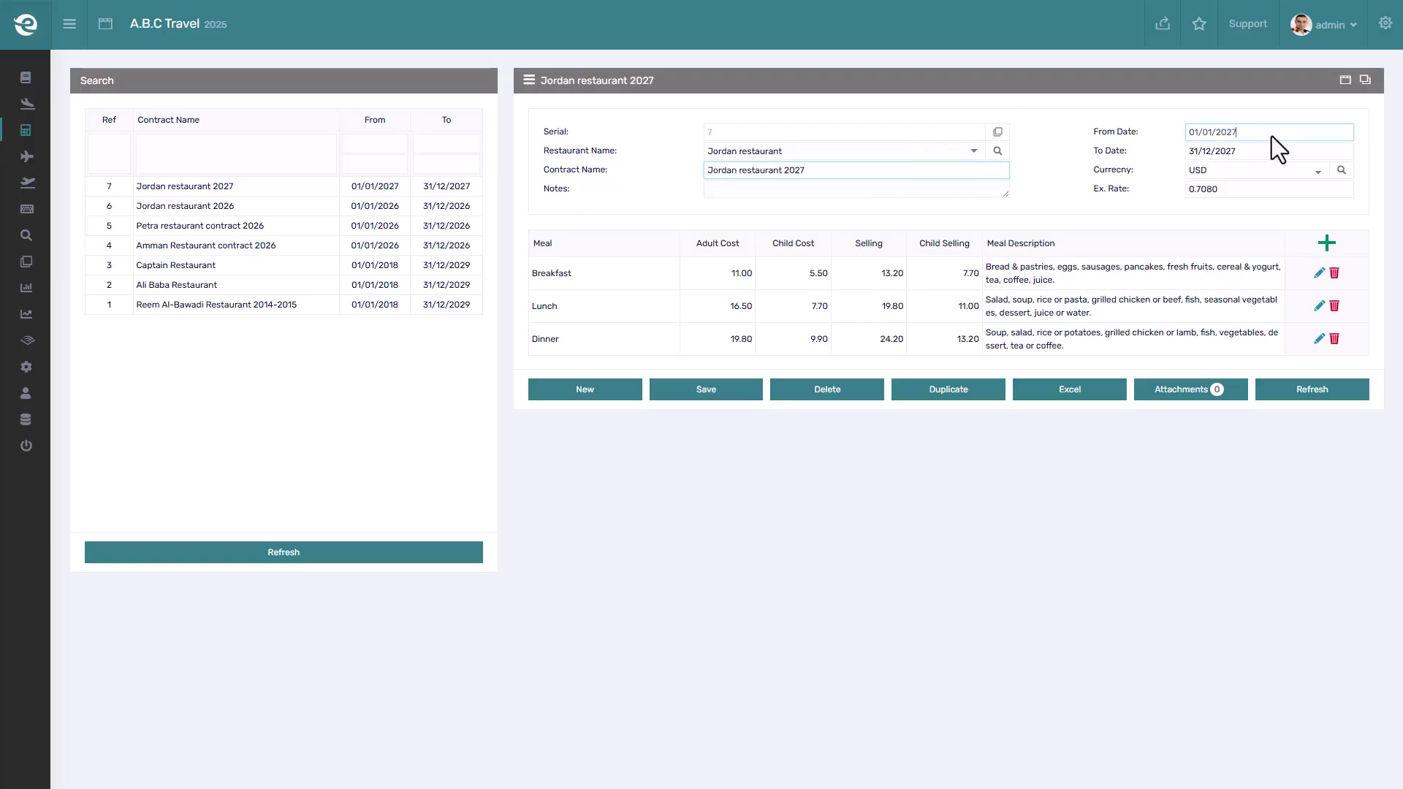
{"action": "left_click", "coordinate": [1181, 119]}
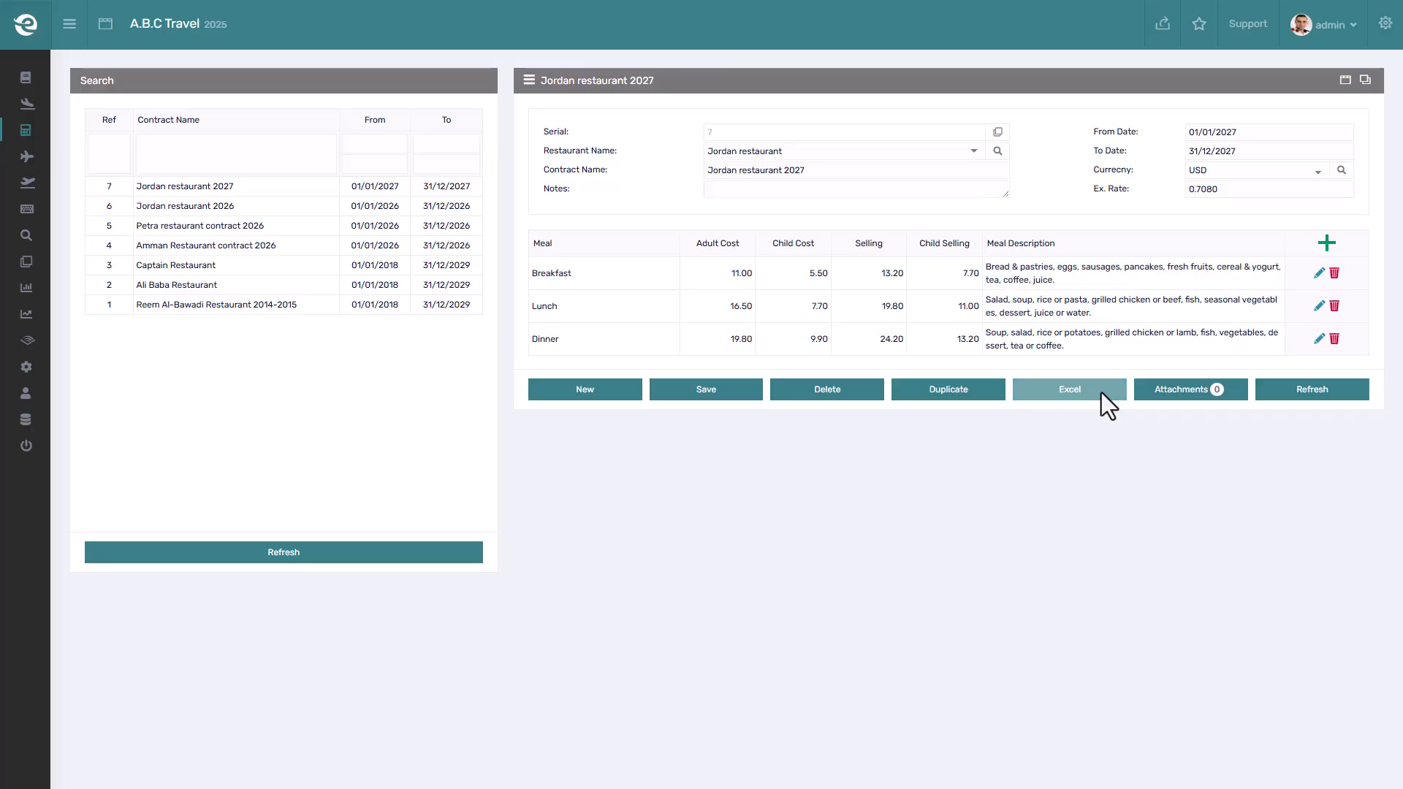
View the 2027 contract's attachments window, close it and refresh the contract
{"action": "left_click", "coordinate": [1187, 388]}
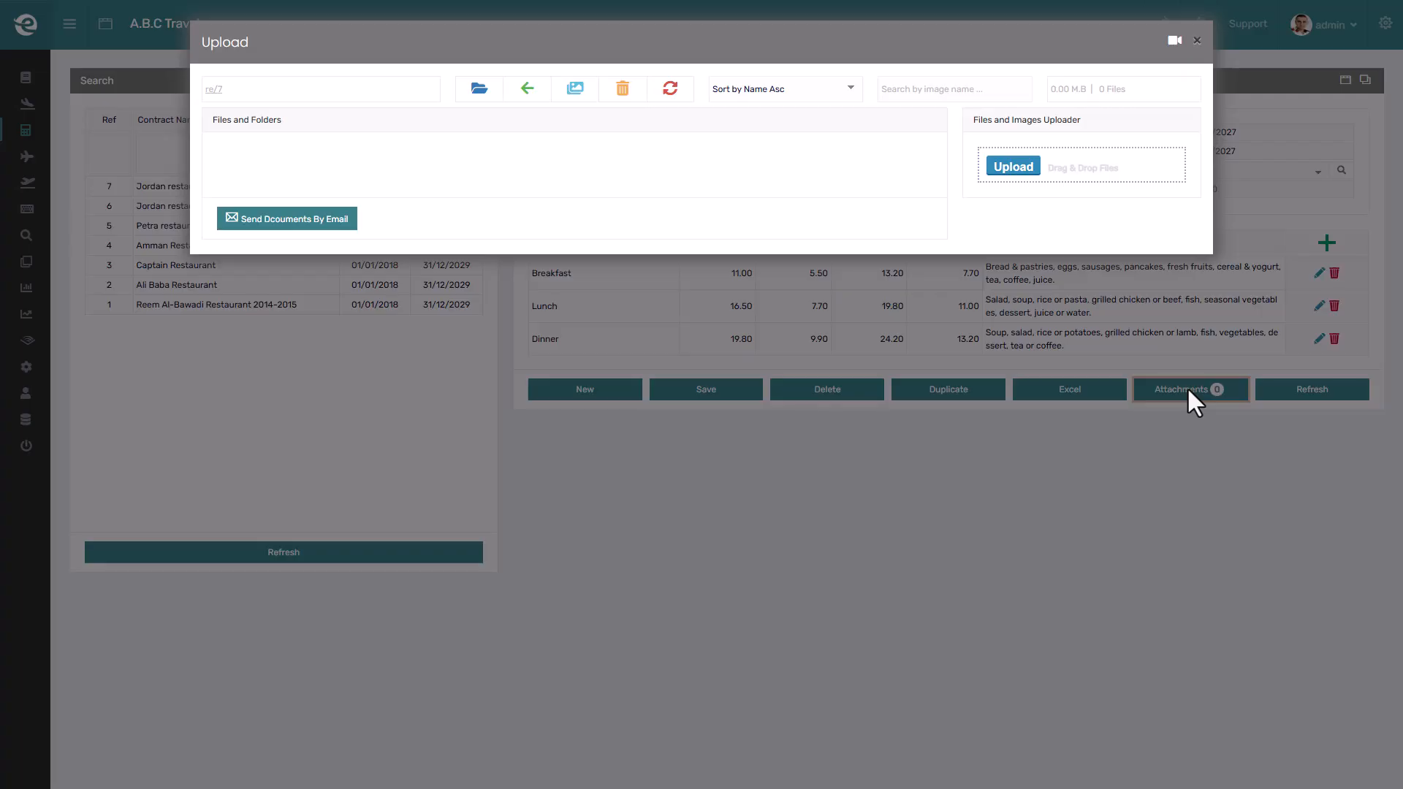
{"action": "left_click", "coordinate": [1187, 387]}
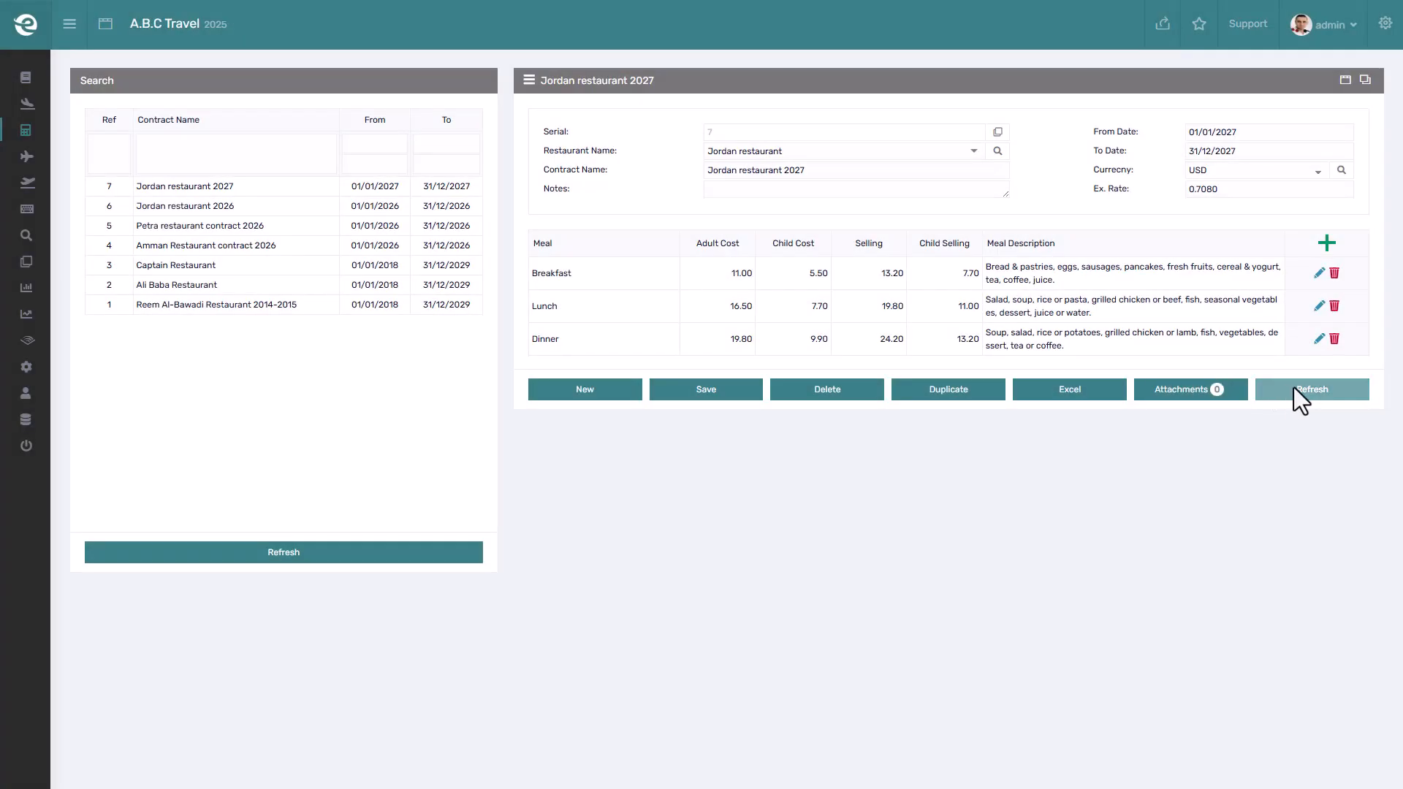
{"action": "left_click", "coordinate": [1298, 387]}
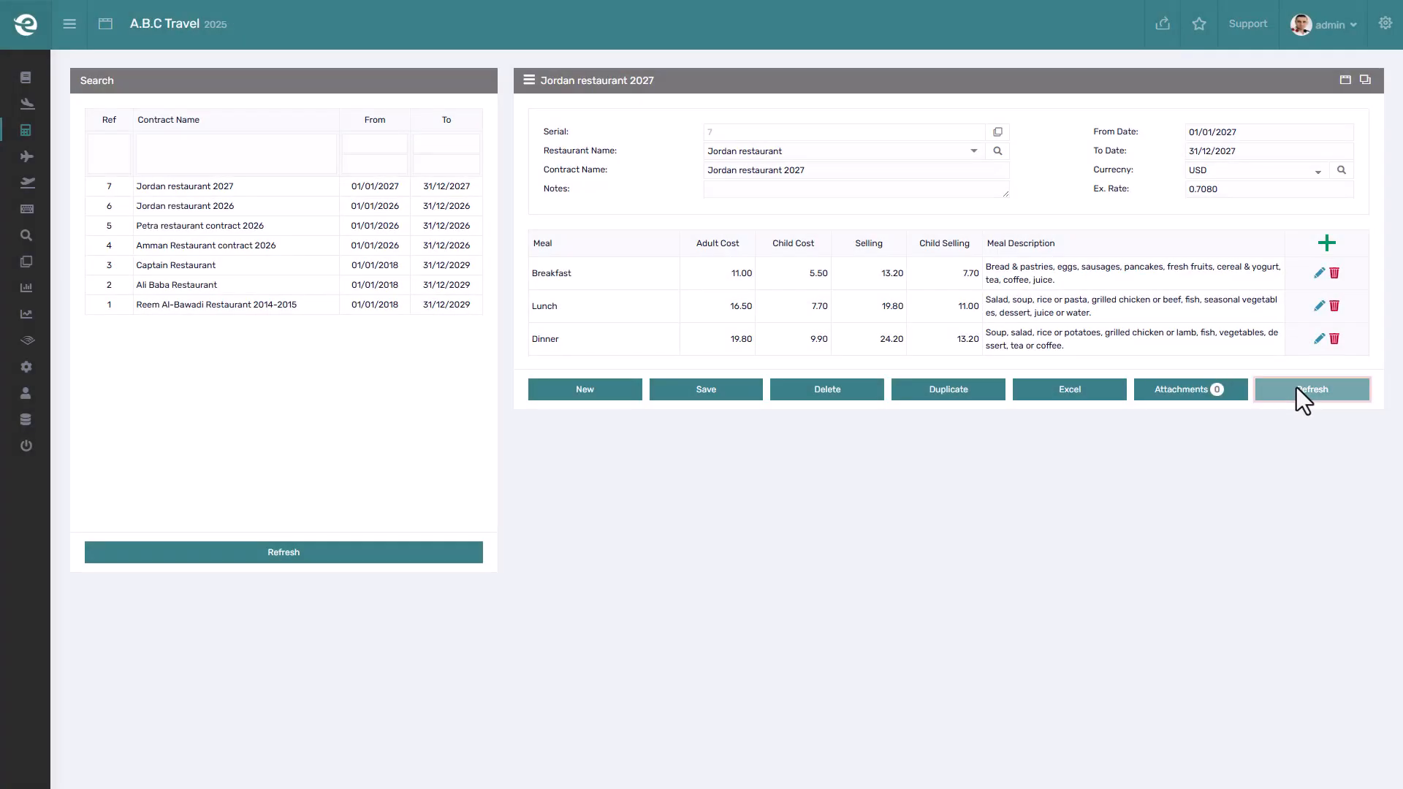